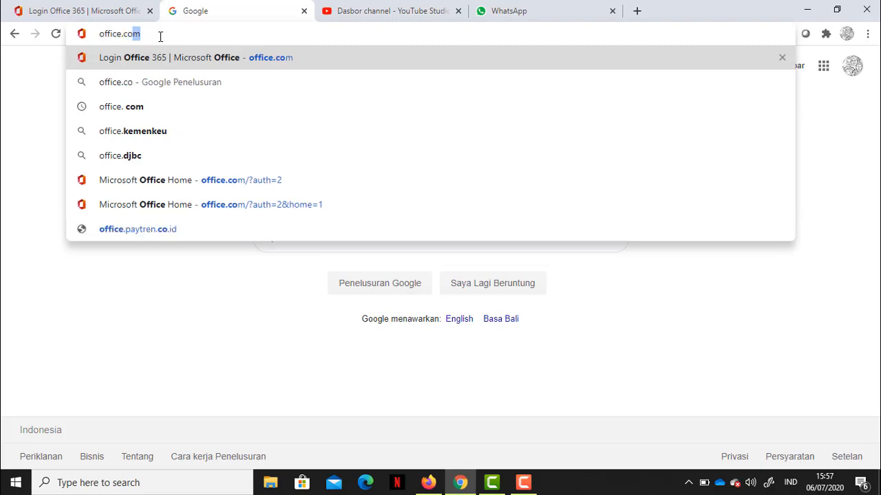
Load office.com in Chrome, correcting the wrongly autocompleted address
key("Return")
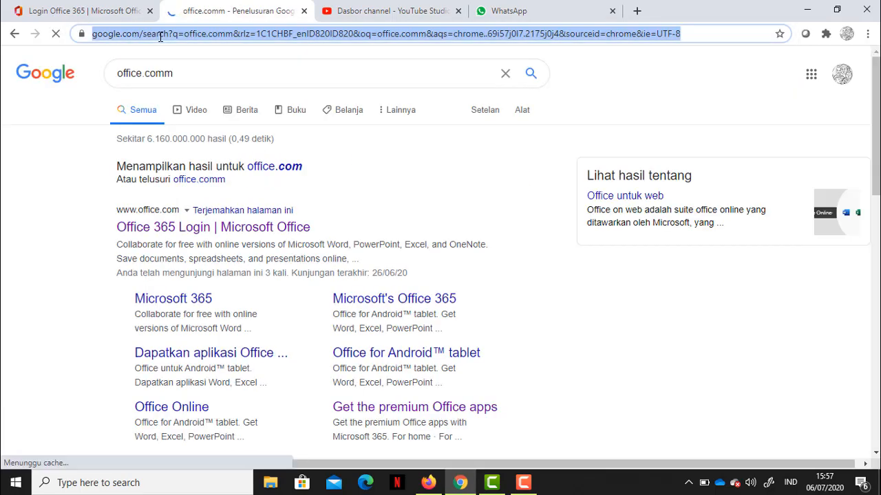
type("office.")
key("BackSpace")
key("BackSpace")
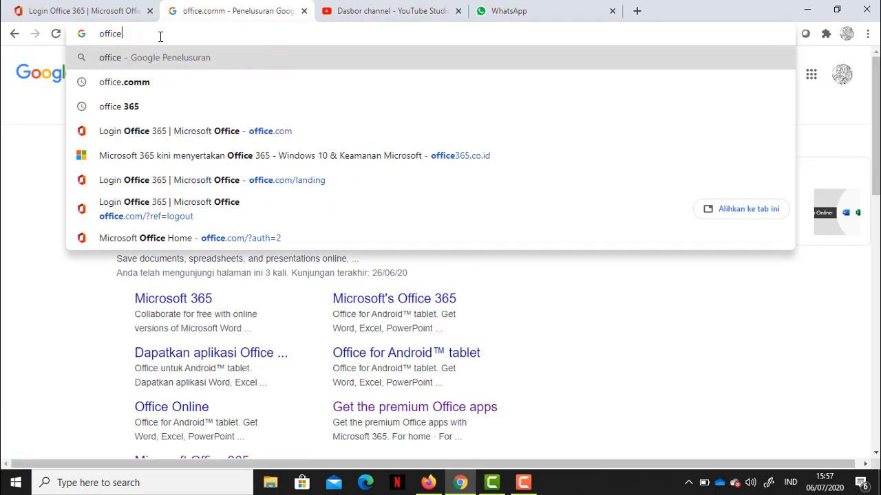
type(".c")
key("Return")
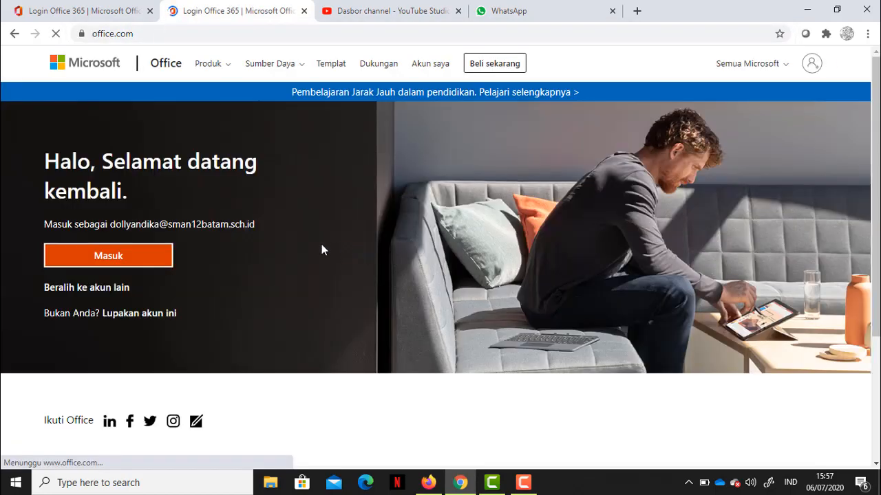
Sign in with the school account's e-mail and password via 'Beralih ke akun lain', declining to stay signed in
left_click(115, 292)
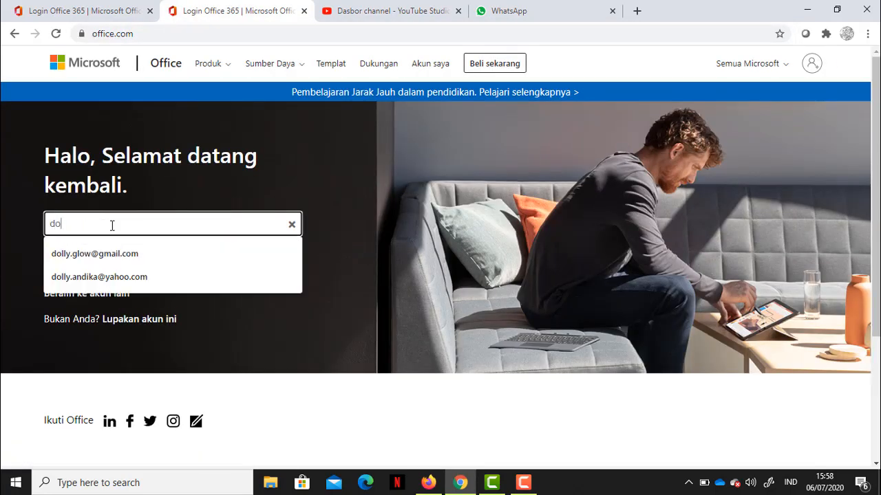
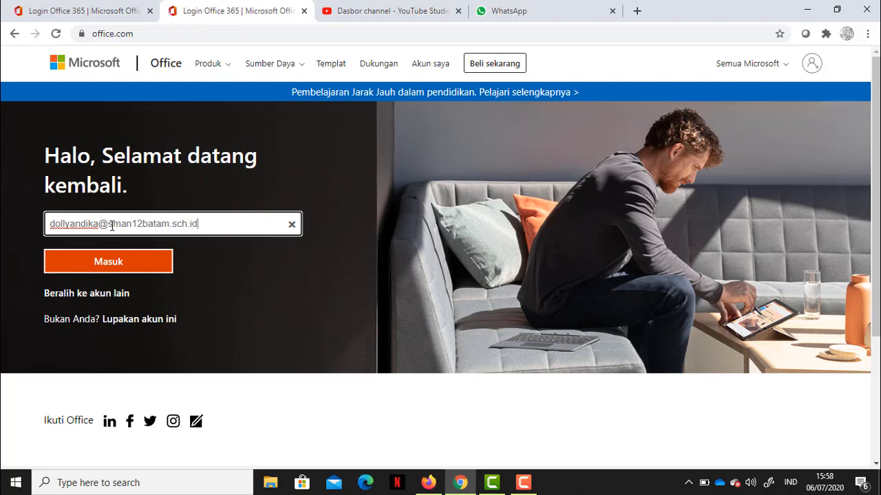
key("Return")
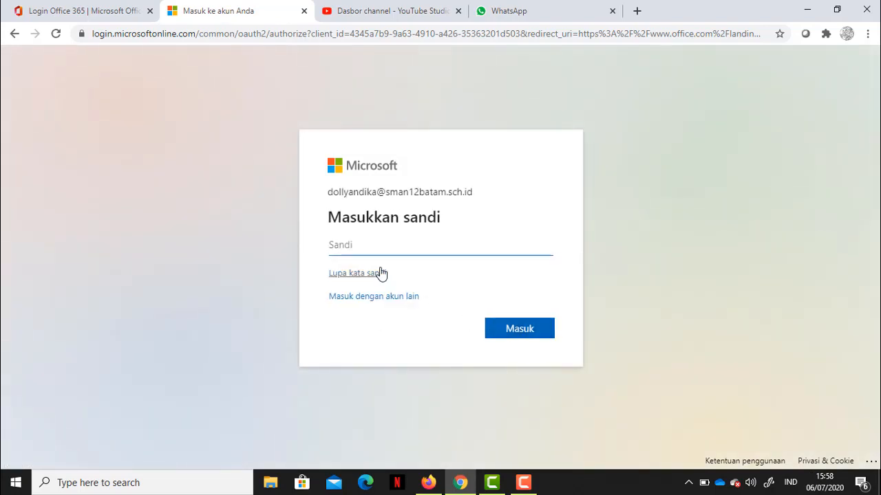
type("••••••••••")
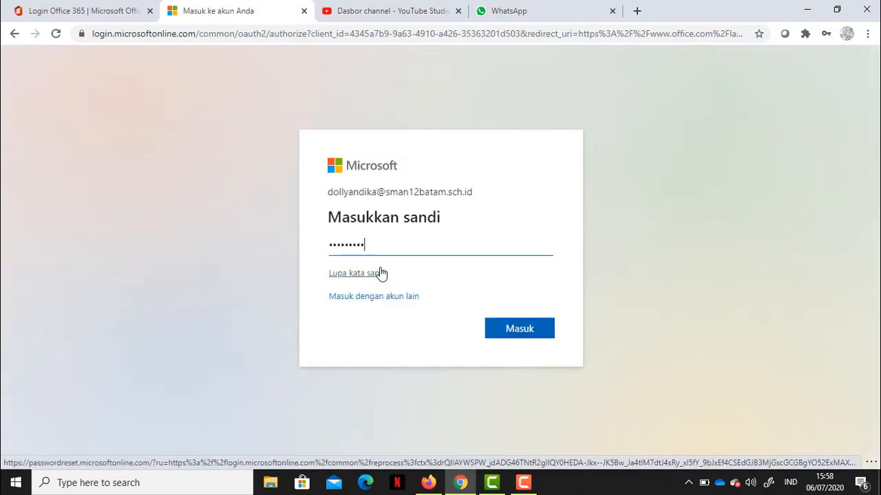
key("Return")
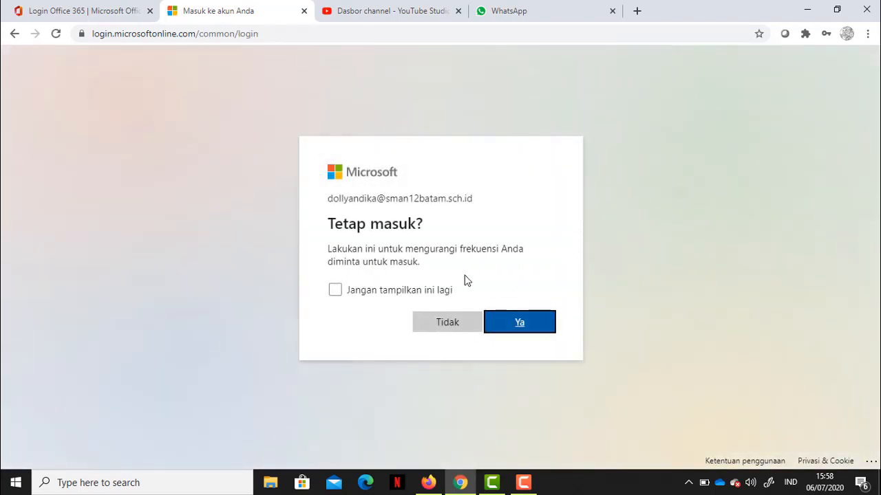
left_click(452, 323)
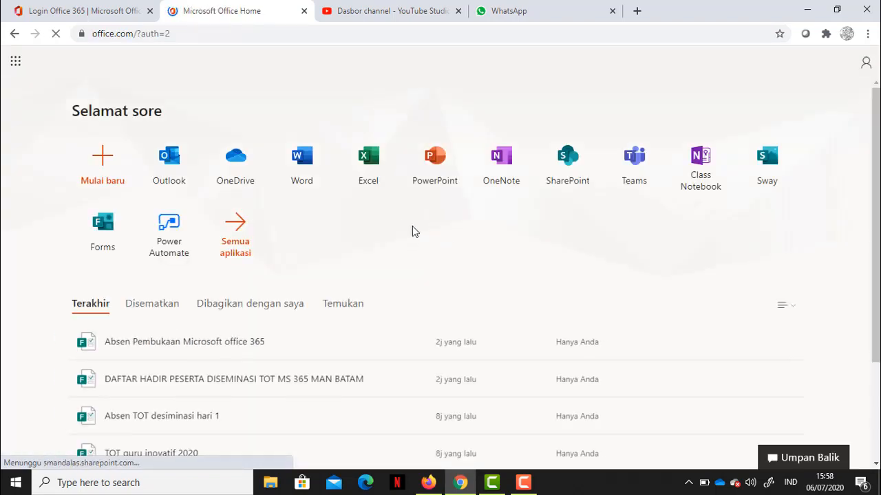
Launch Teams from the Office home page as the web app instead of downloading it
left_click(634, 165)
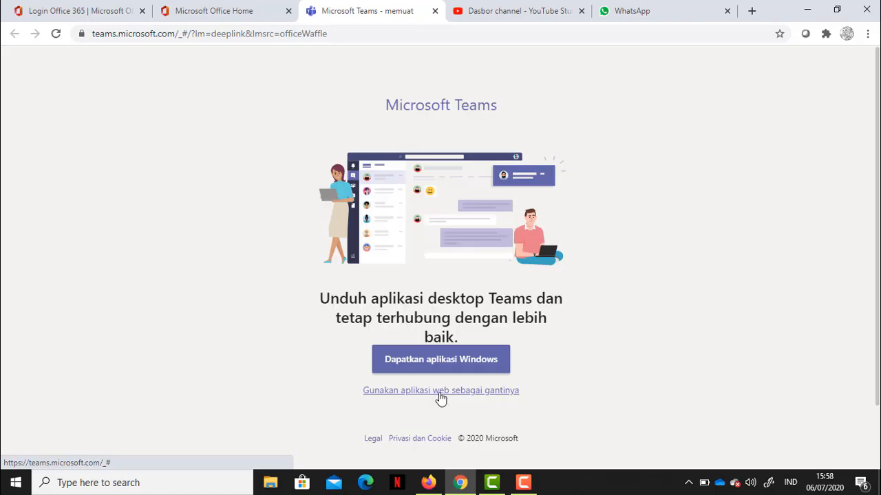
left_click(438, 391)
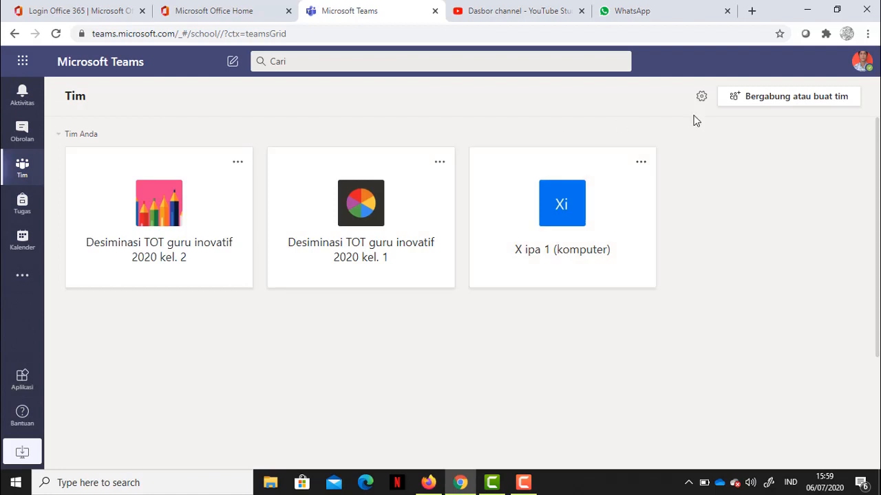
left_click(860, 66)
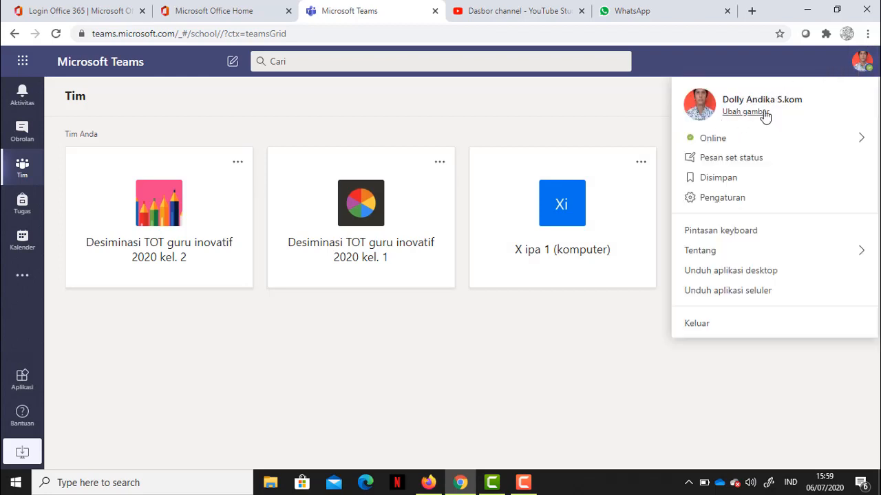
mouse_move(769, 139)
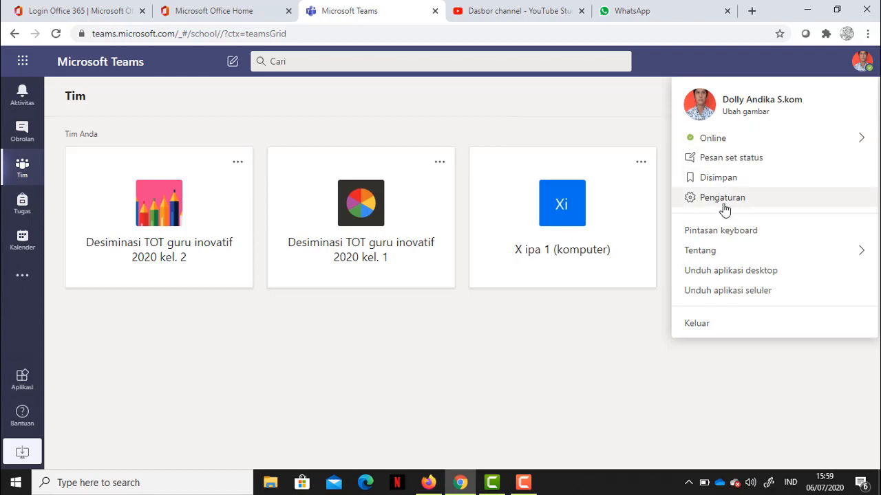
mouse_move(733, 260)
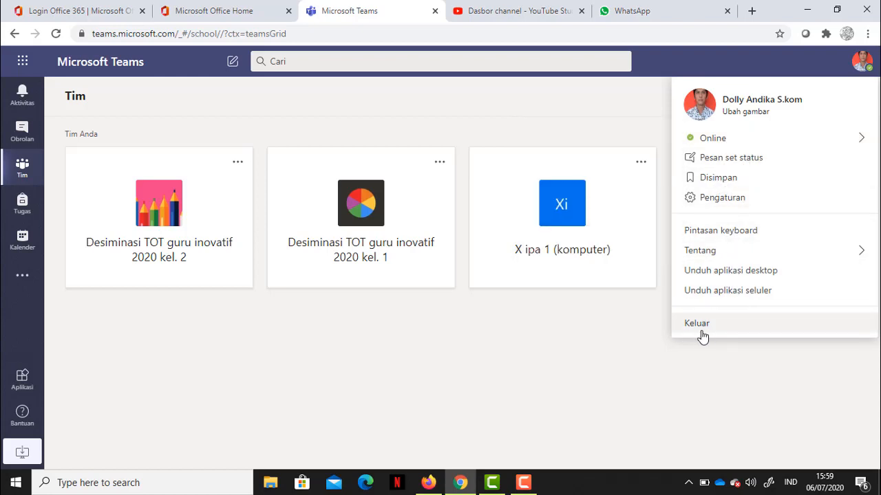
left_click(650, 325)
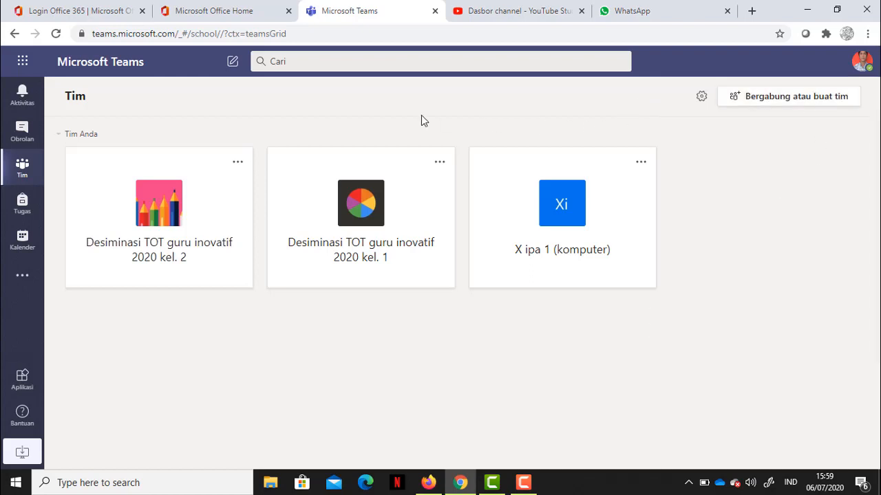
left_click(22, 62)
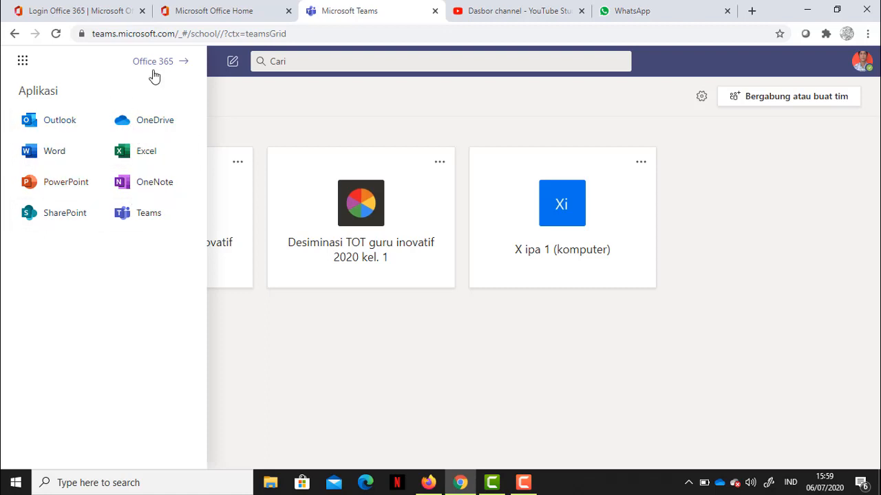
left_click(282, 125)
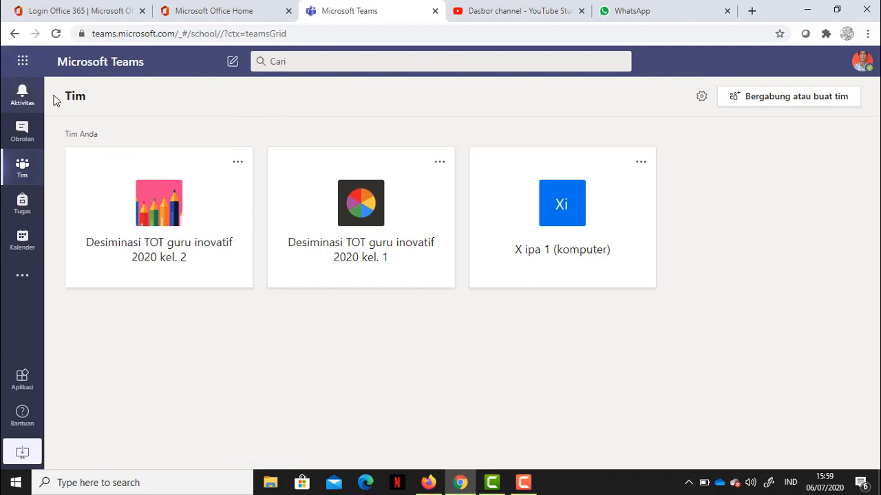
In the Aktivitas feed, apply and then clear the Belum dibaca filter
left_click(23, 96)
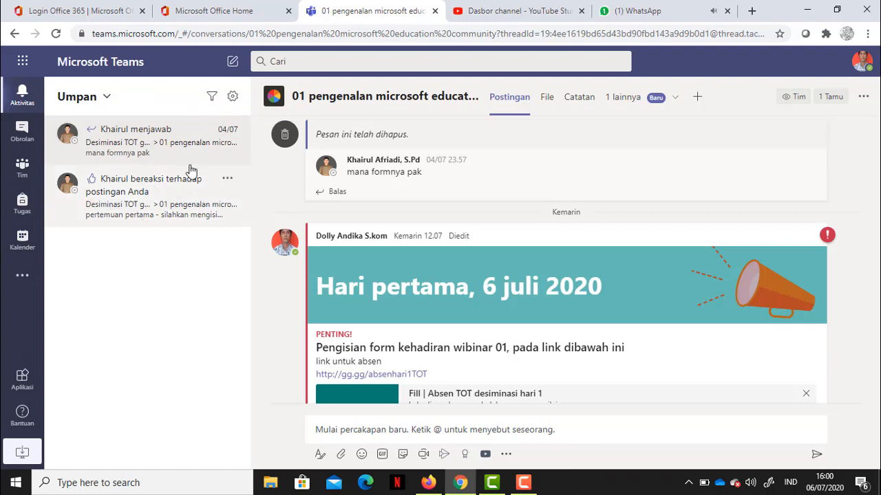
left_click(210, 102)
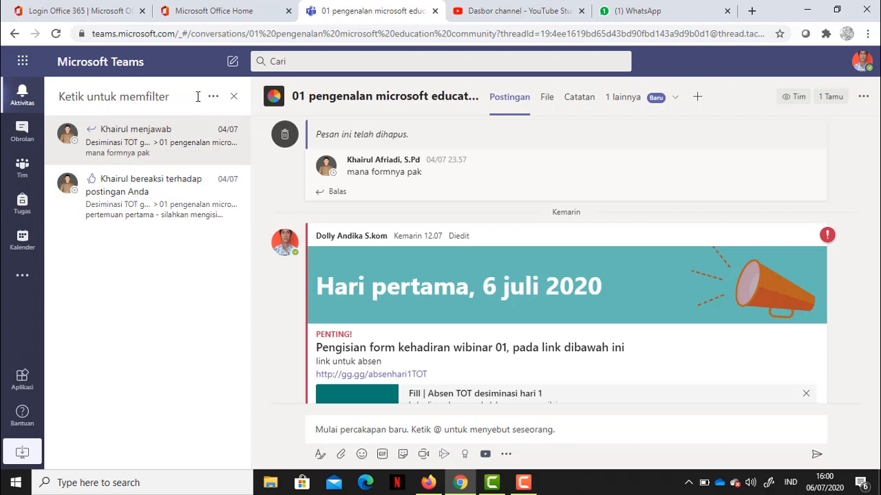
left_click(212, 100)
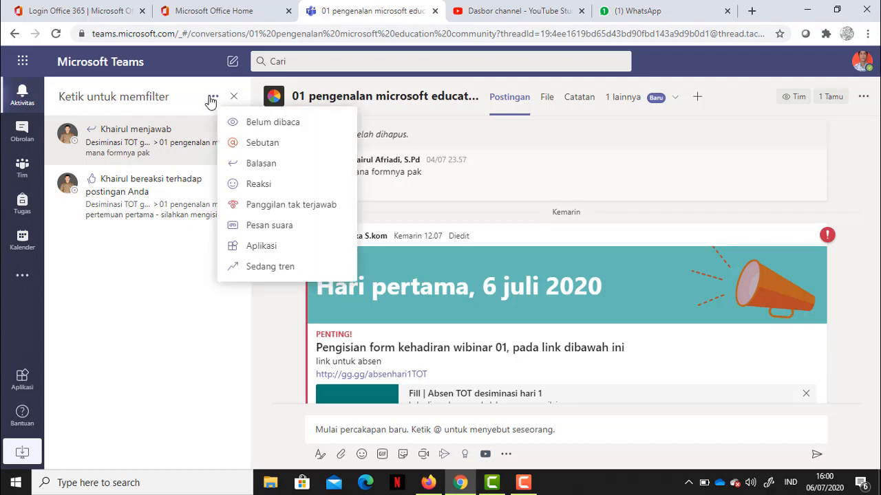
left_click(257, 129)
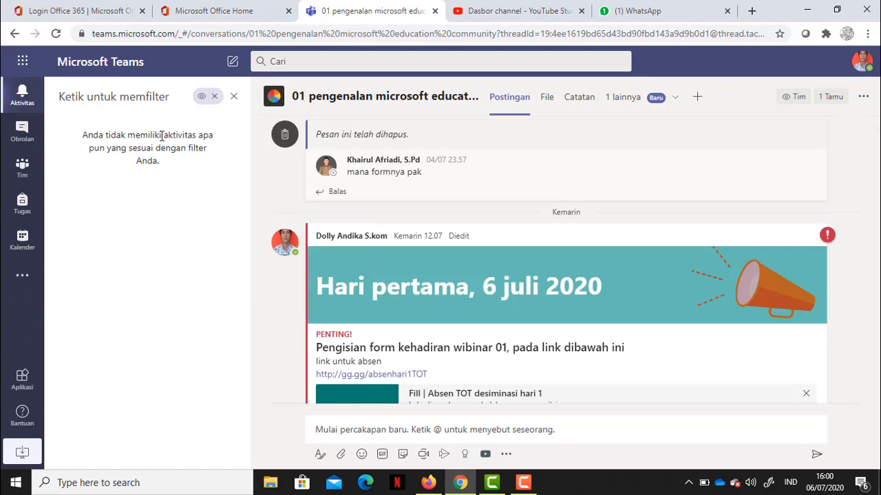
left_click(215, 97)
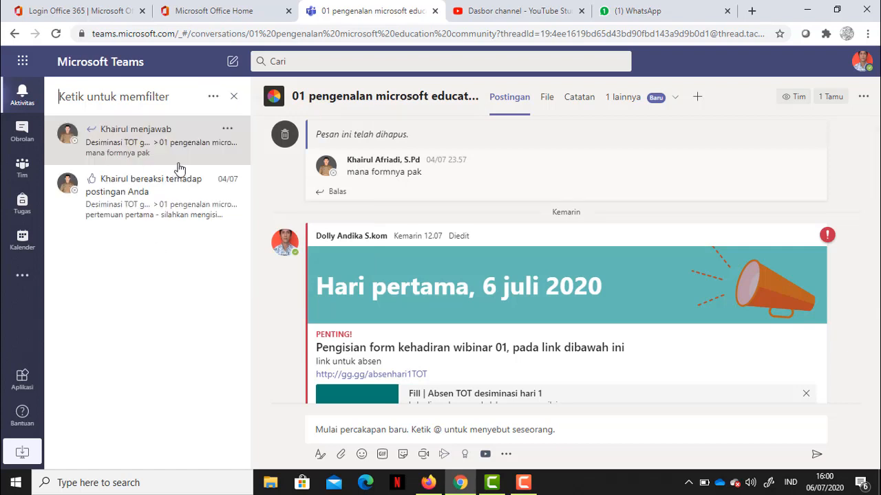
Apply and clear the Sebutan and Panggilan tak terjawab filters, then switch to Obrolan
left_click(213, 97)
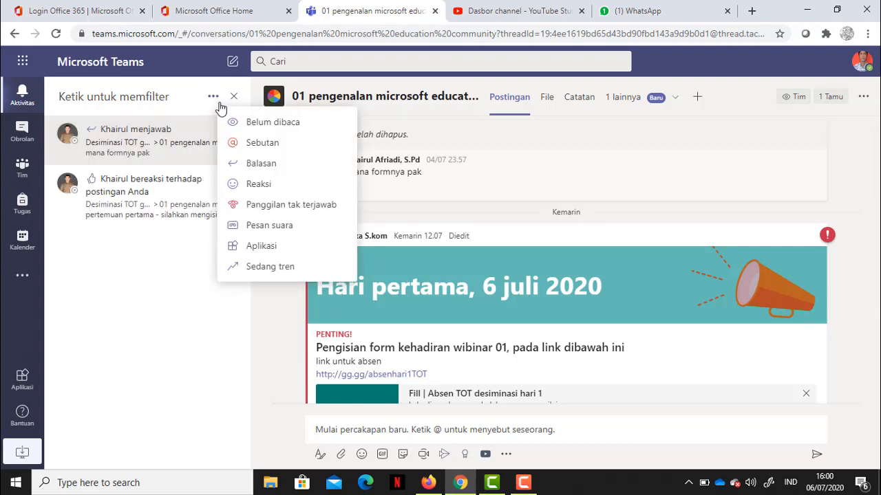
left_click(249, 145)
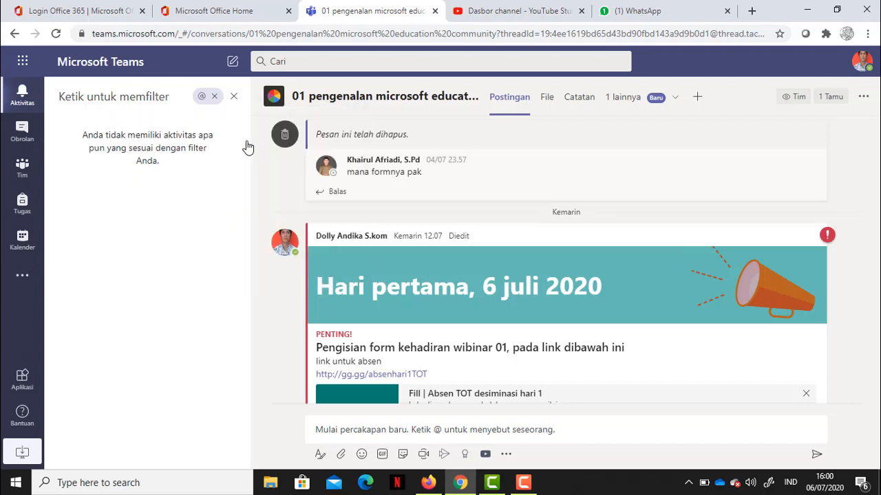
left_click(215, 97)
left_click(214, 98)
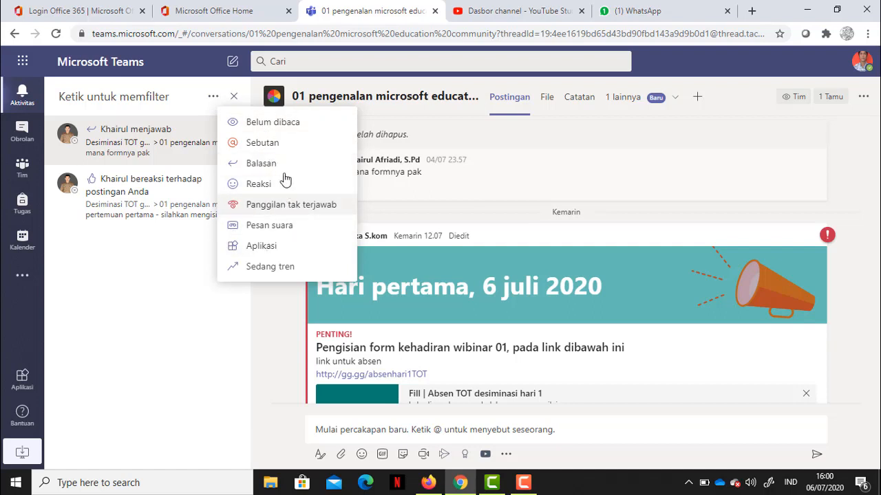
left_click(263, 208)
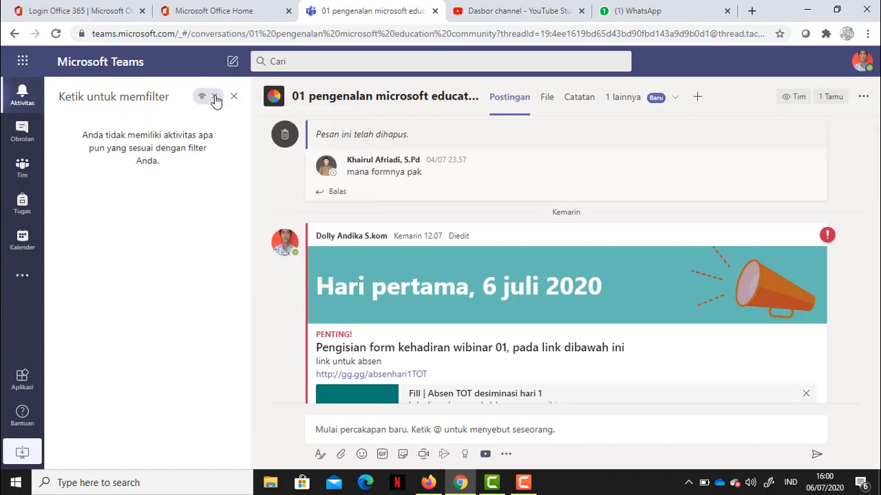
left_click(215, 97)
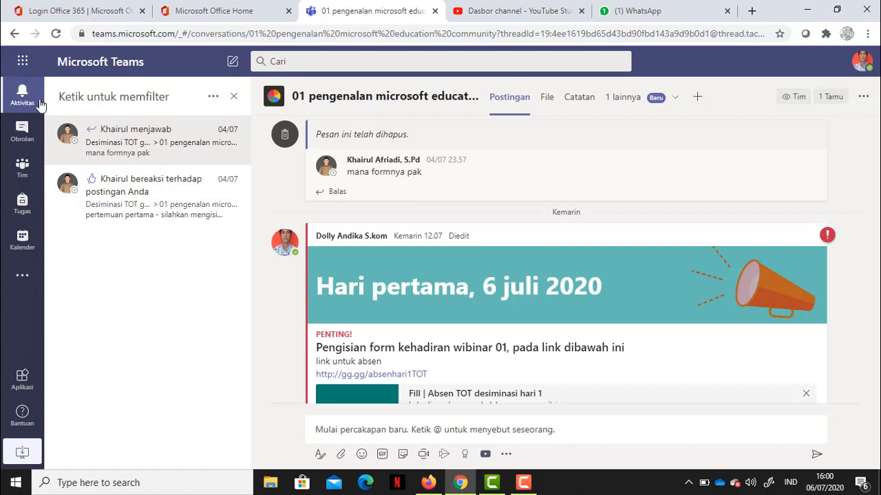
left_click(12, 133)
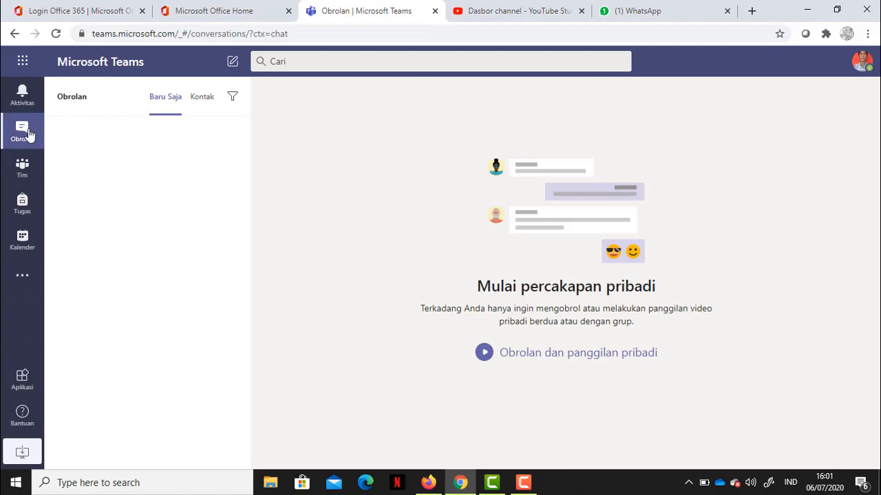
Browse the Kontak list and Favorit group options, then start a blank new chat
left_click(204, 102)
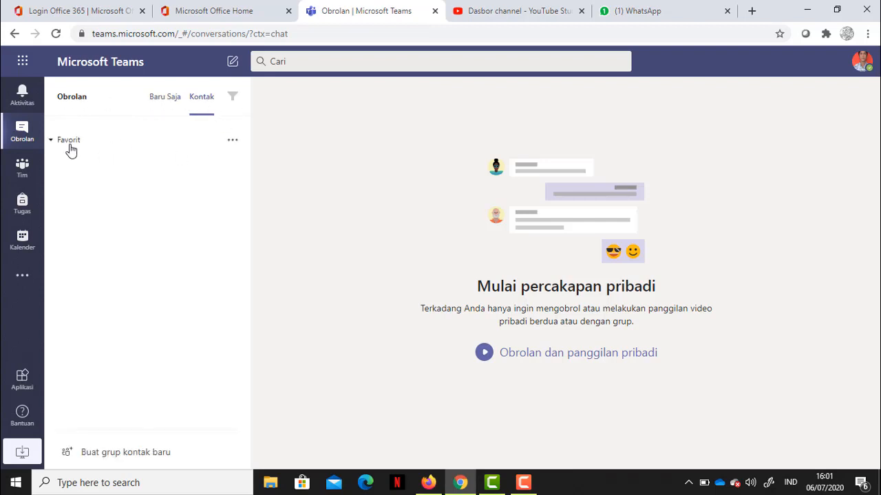
left_click(229, 143)
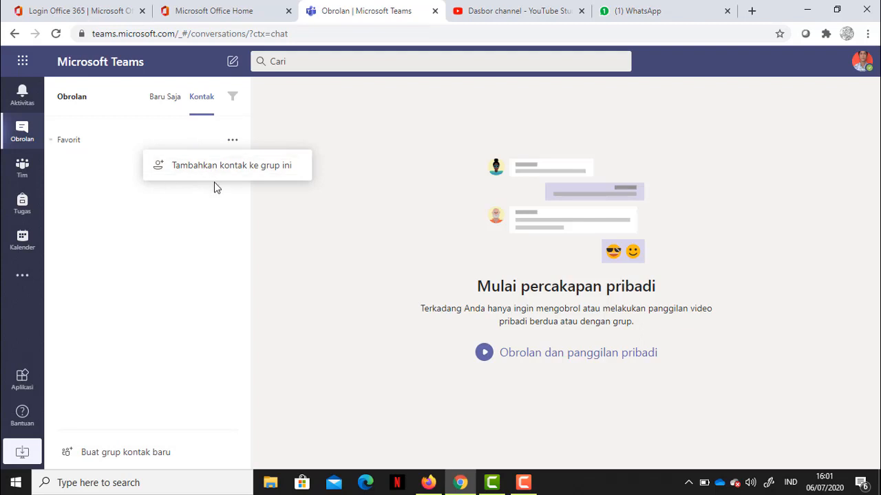
left_click(126, 198)
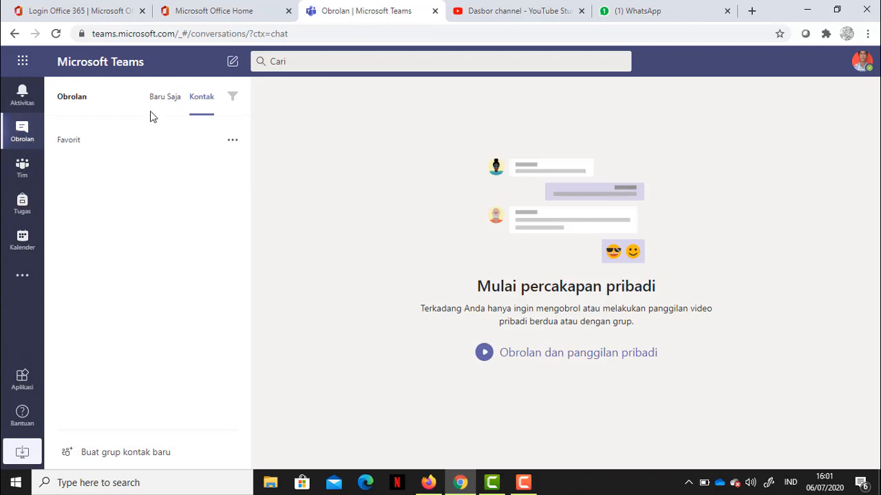
left_click(232, 65)
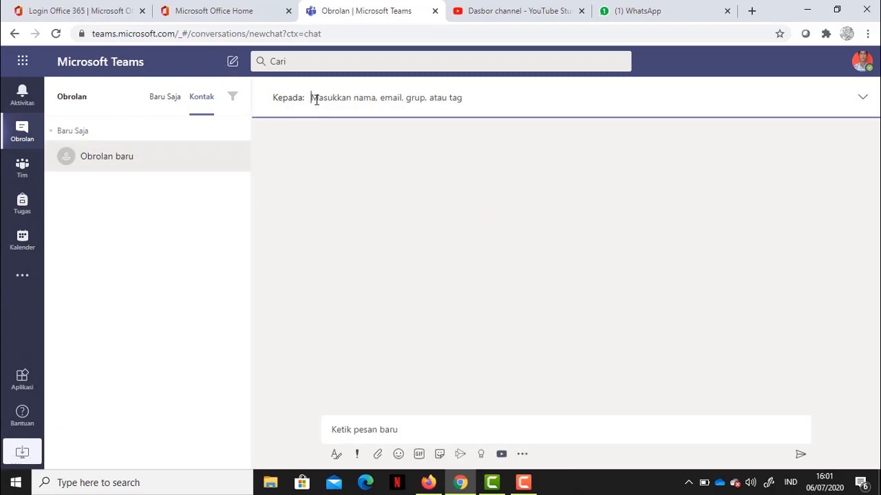
Address a new chat to the teacher contact and send 'haiii'
type("de")
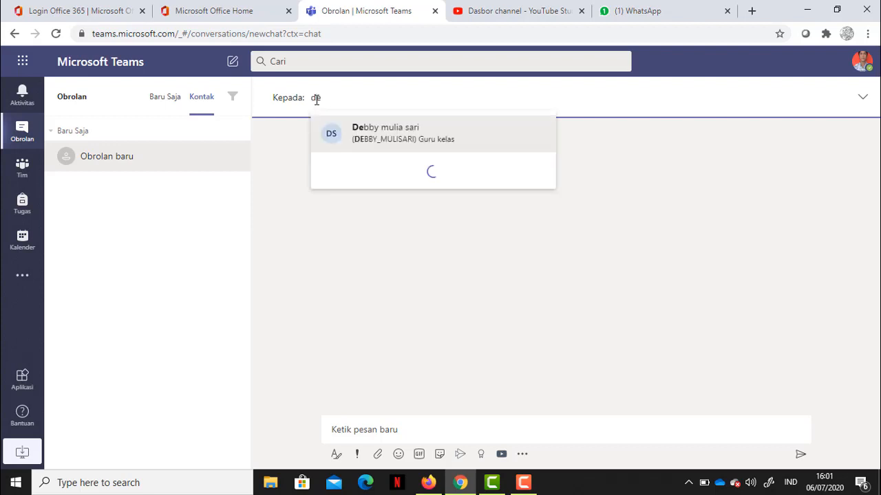
left_click(366, 143)
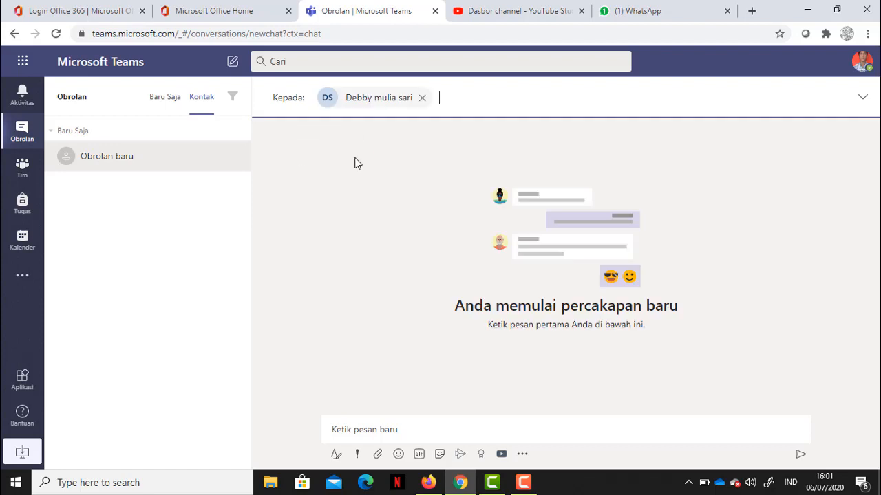
left_click(370, 434)
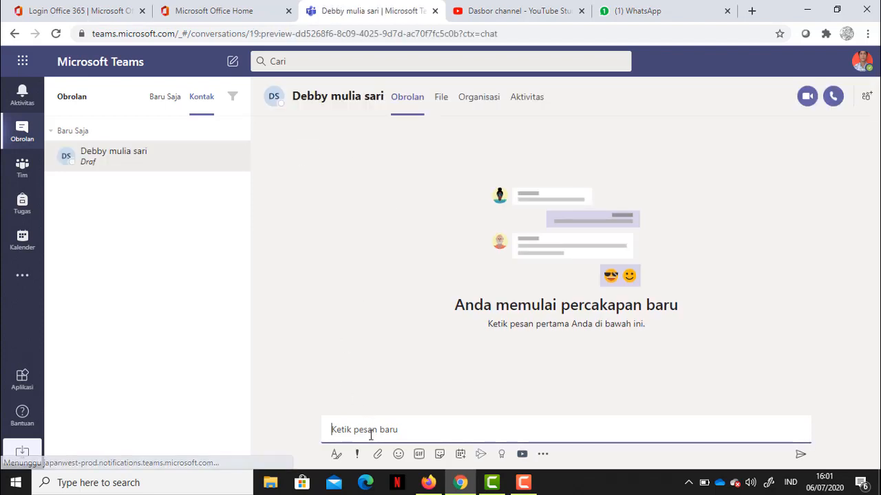
type("haiii")
key("Return")
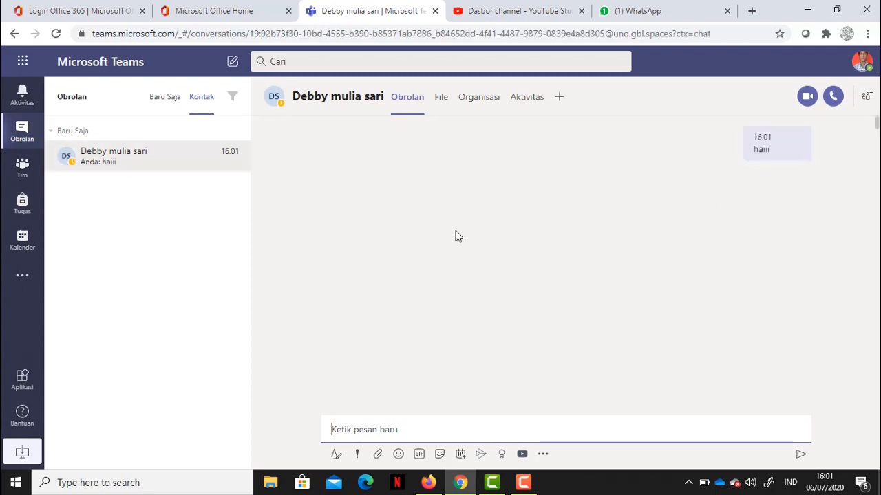
Close the contact's profile card and bring up the add-people panel
mouse_move(314, 99)
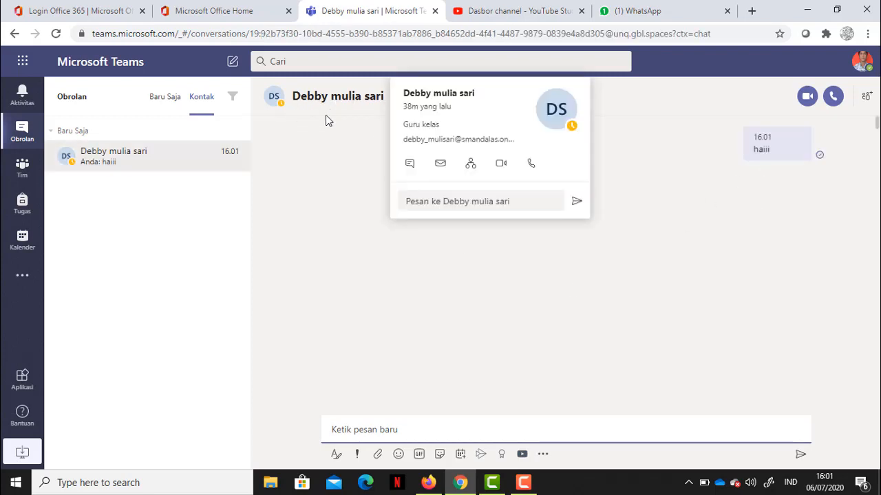
left_click(386, 296)
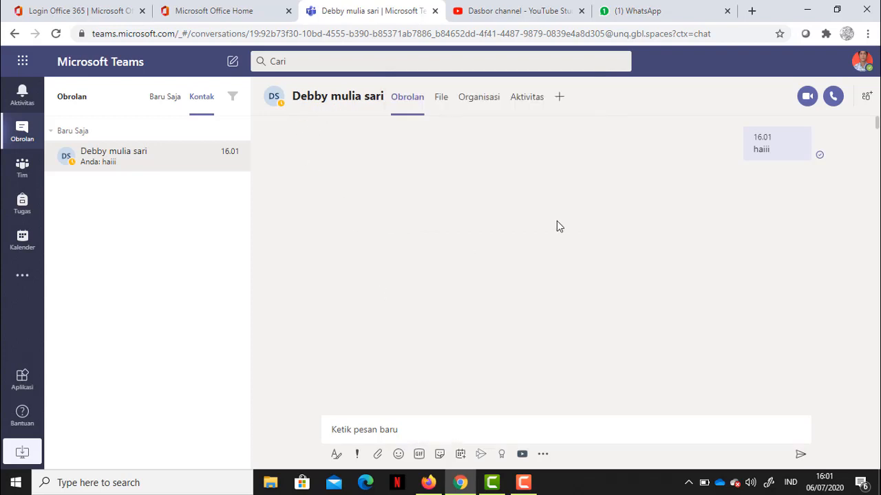
left_click(867, 98)
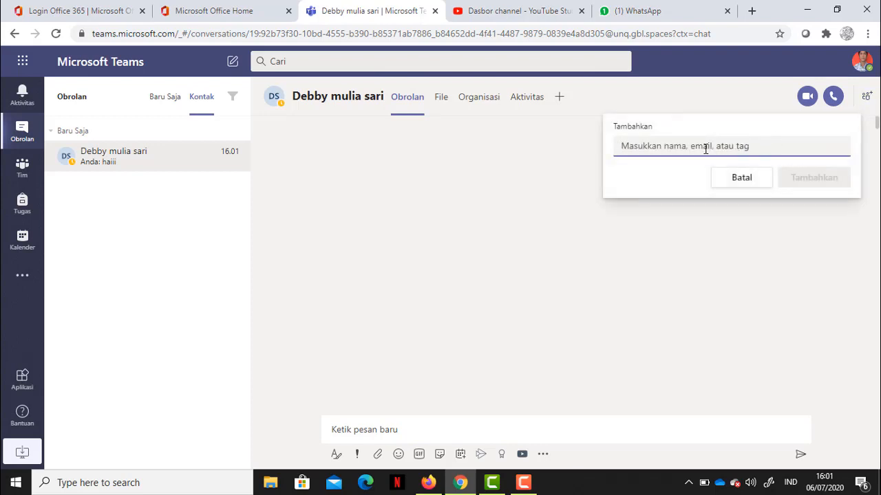
Add two suggested contacts to the chat, creating a four-person group chat
type("de")
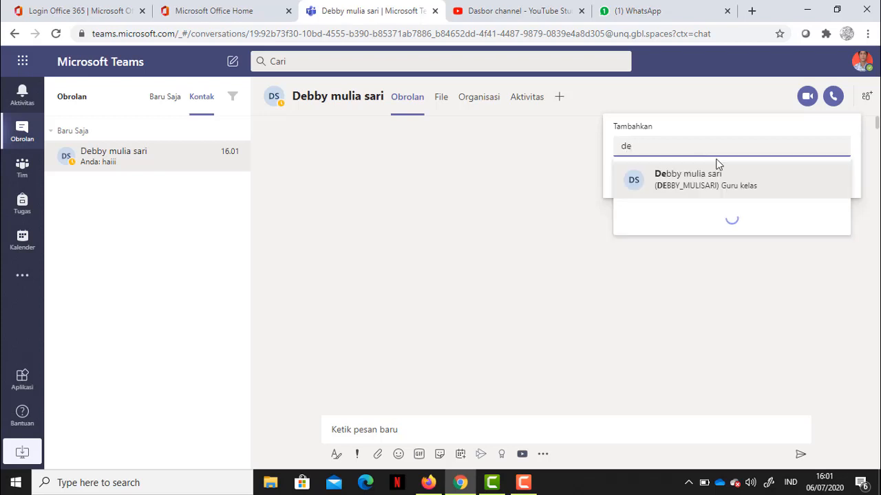
left_click(663, 258)
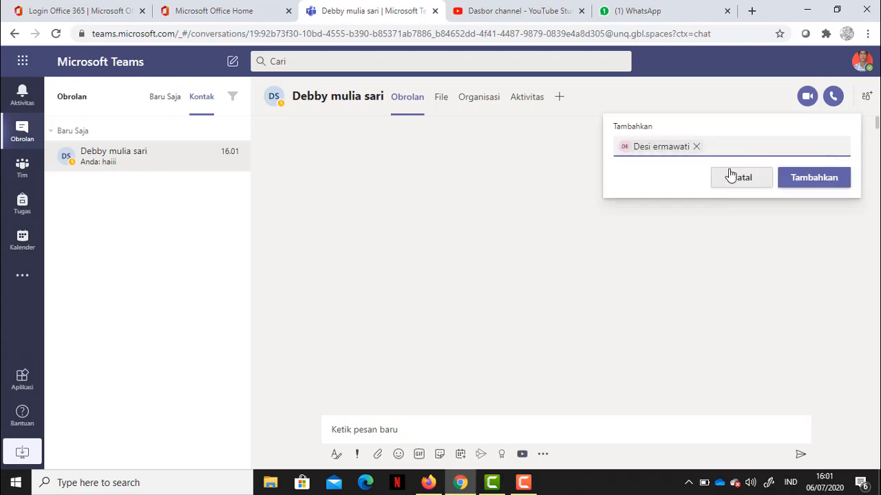
type("ad")
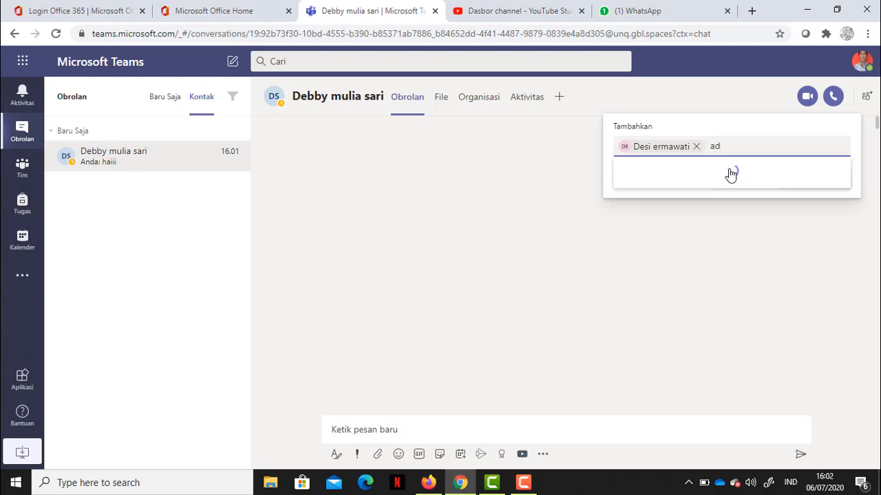
left_click(702, 182)
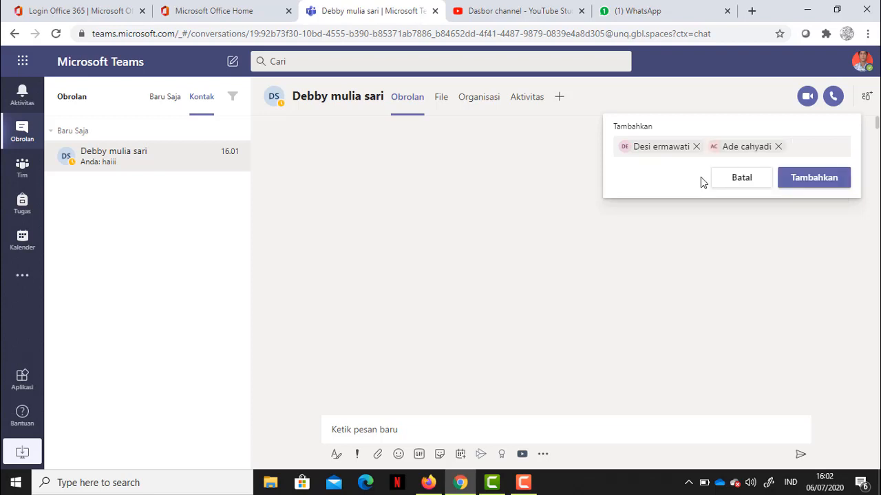
left_click(795, 176)
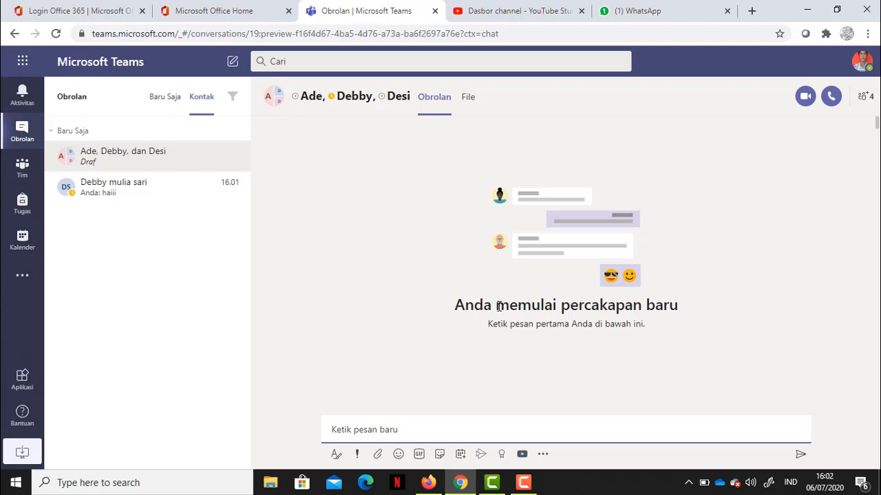
Review the group's participant list and cancel the extra add-person box
left_click(860, 102)
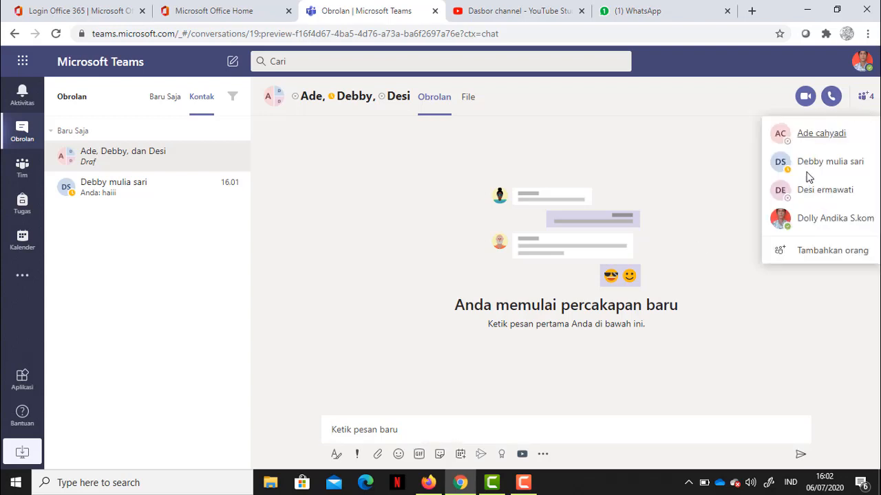
left_click(815, 252)
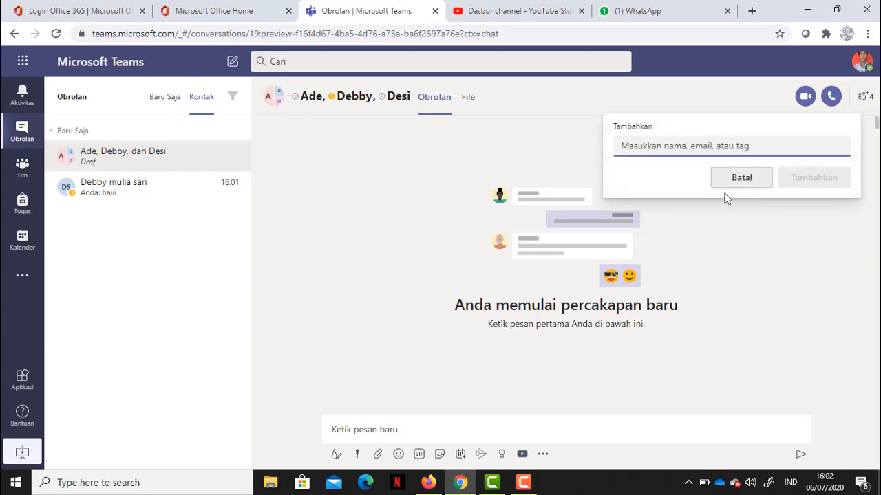
left_click(732, 180)
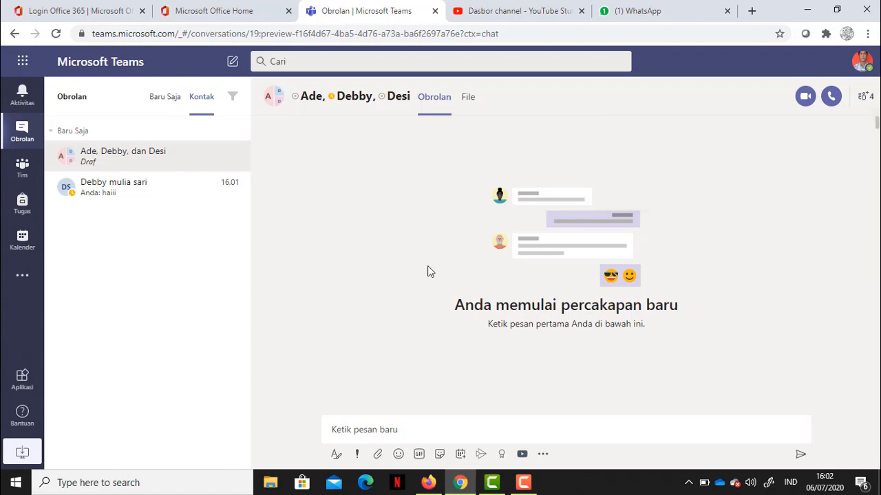
left_click(379, 430)
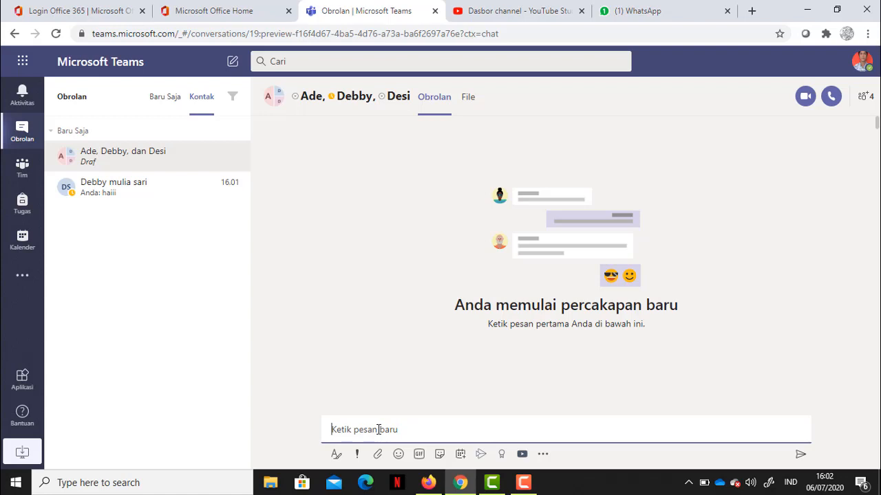
Draft a bold 'pengumuman' announcement with numbered items on the school start and full uniform
type("f")
key("BackSpace")
left_click(336, 455)
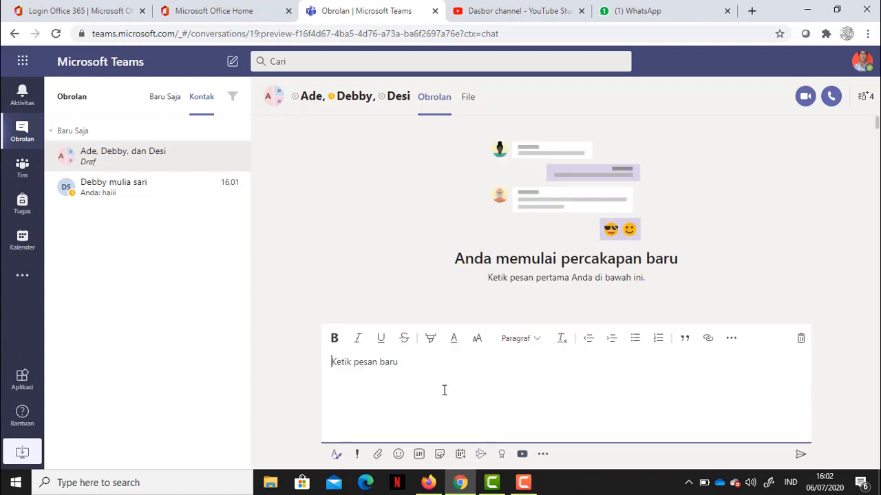
left_click(335, 339)
left_click(659, 338)
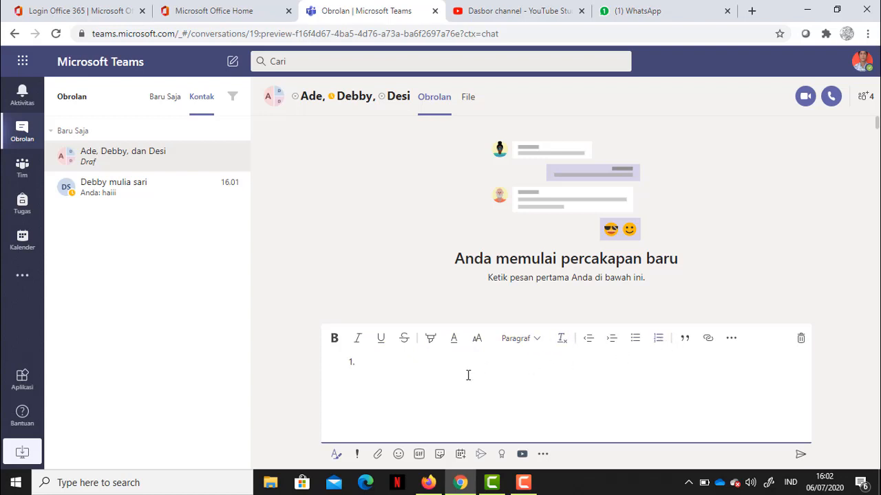
key("BackSpace")
type("poengumu")
key("BackSpace")
key("BackSpace")
key("BackSpace")
key("BackSpace")
key("BackSpace")
key("BackSpace")
key("BackSpace")
key("BackSpace")
type("pengumuman ")
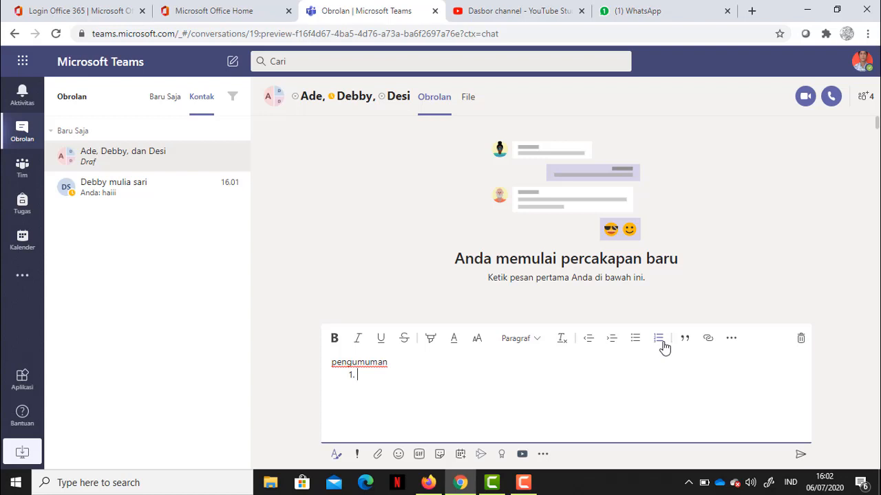
type("sekolah akan di")
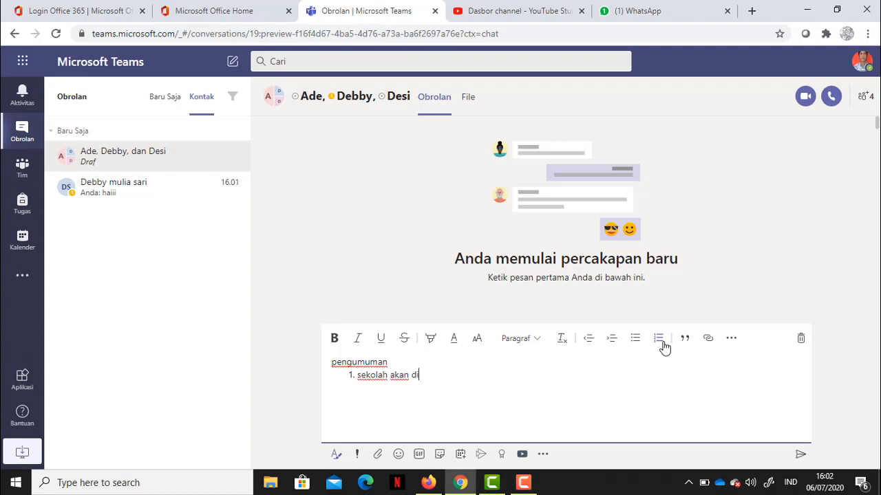
type("mulai tgl ")
type("pakaian ")
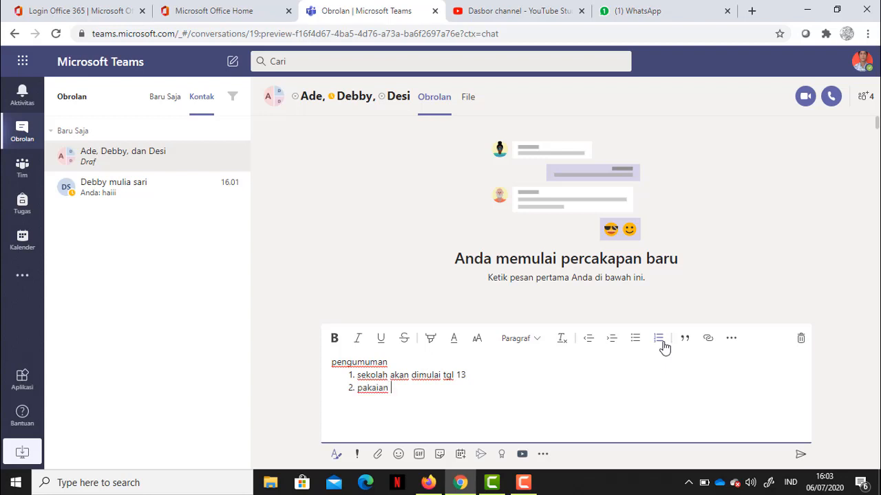
type("seranggam lengkap")
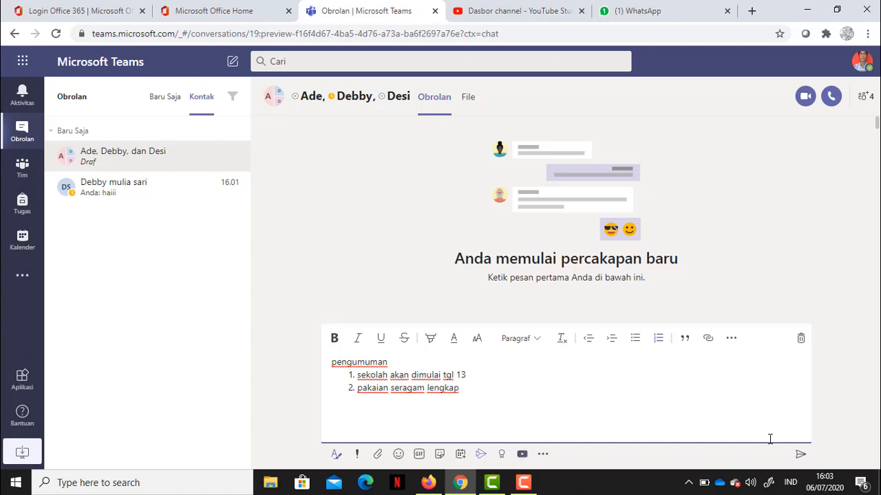
Send the announcement, then rename the group chat to 'olimpiade fisika'
left_click(800, 455)
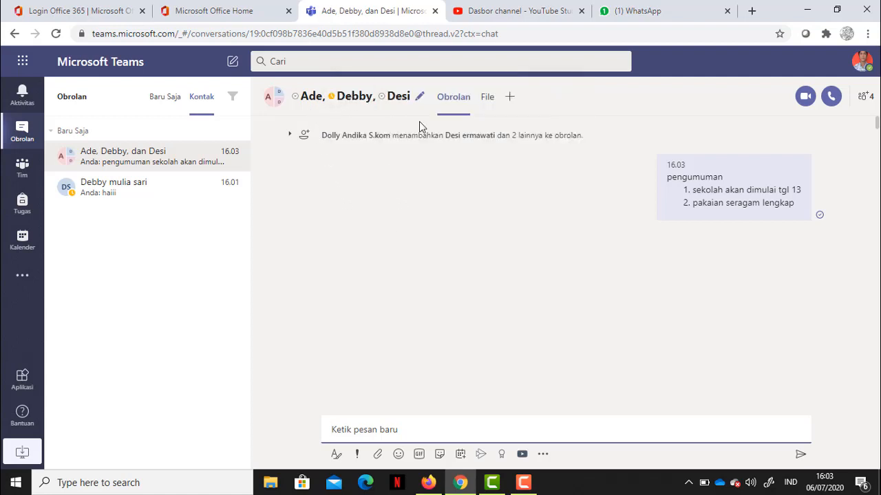
left_click(421, 99)
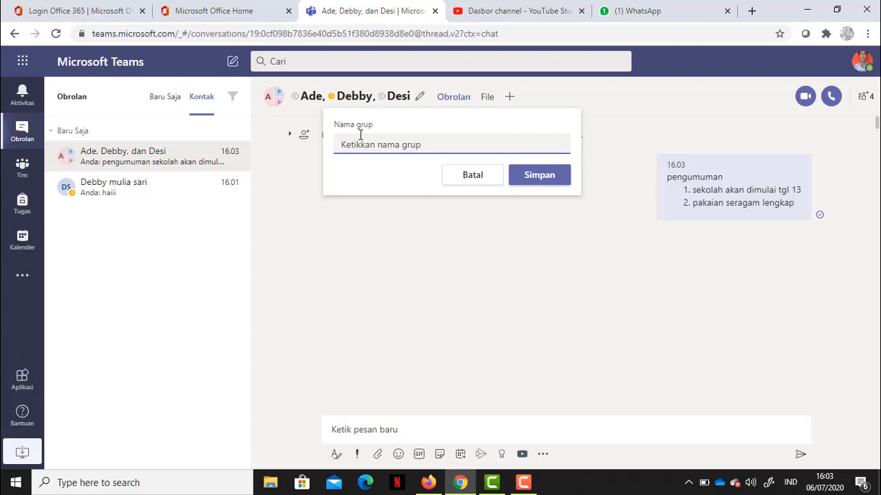
type("fisika")
key("BackSpace")
key("BackSpace")
key("BackSpace")
key("BackSpace")
key("BackSpace")
key("BackSpace")
type("olimpiade fisika")
left_click(533, 176)
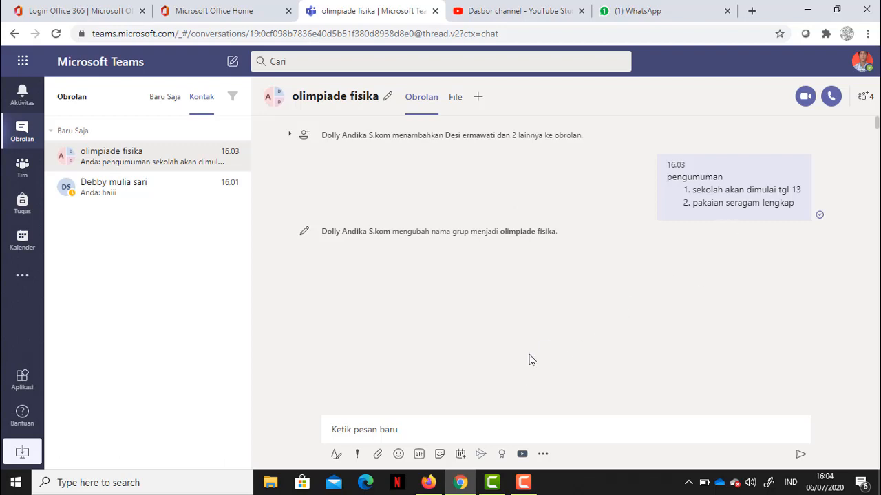
left_click(394, 430)
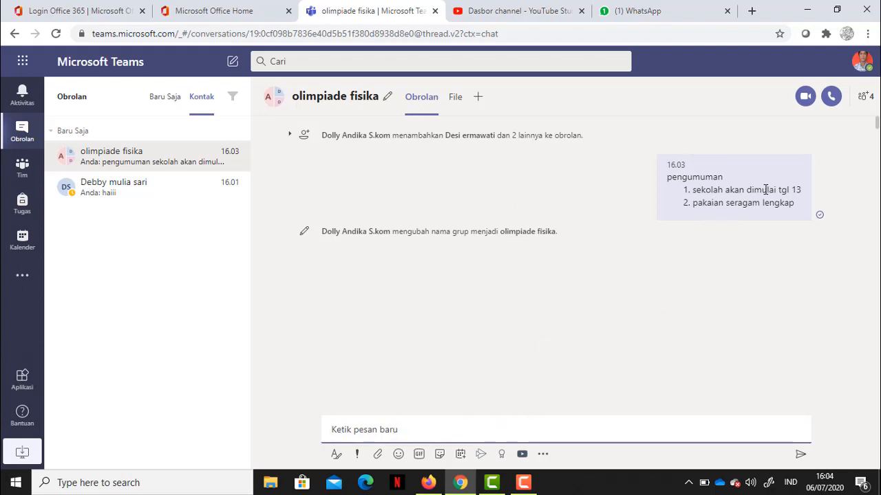
mouse_move(694, 198)
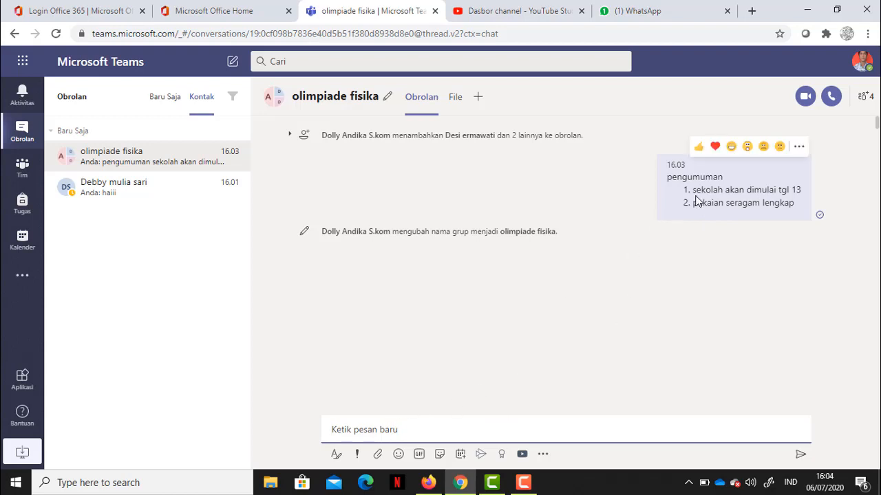
left_click(798, 147)
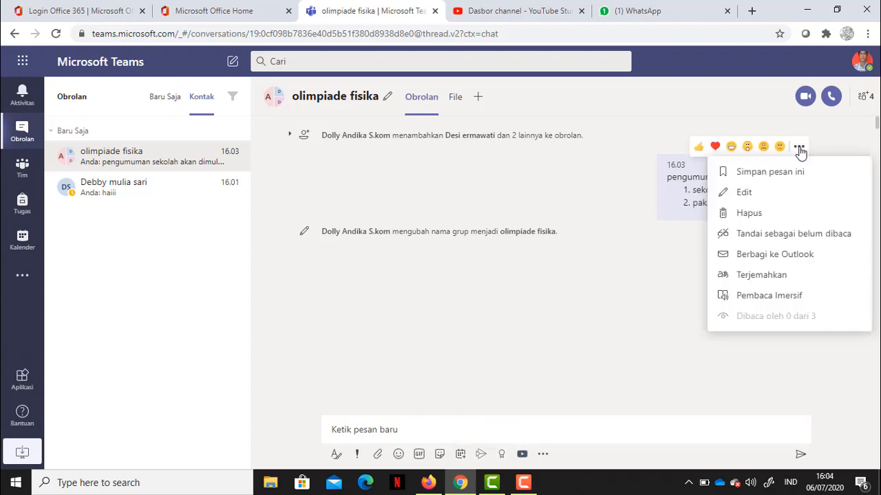
left_click(741, 197)
key("Return")
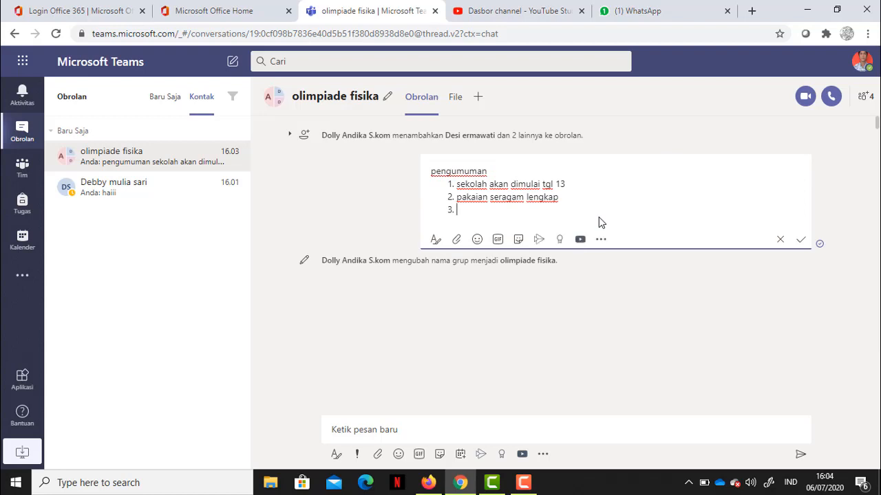
type("jam masuk 08.0")
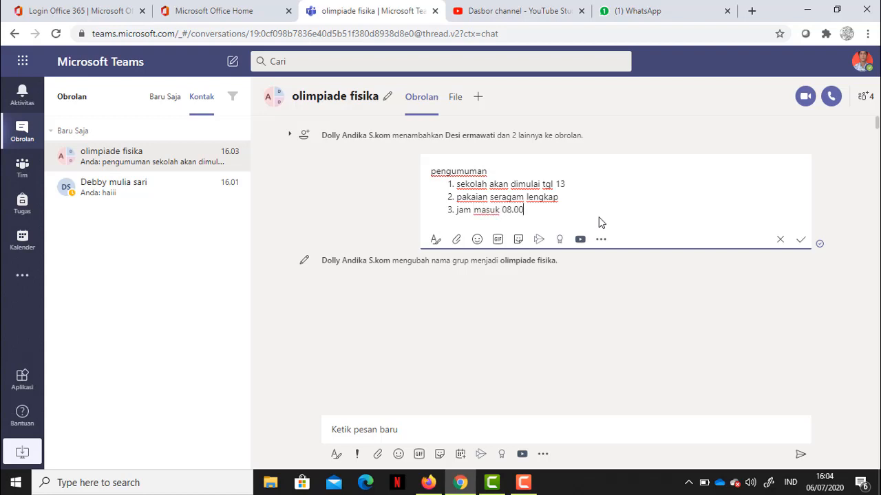
left_click(801, 240)
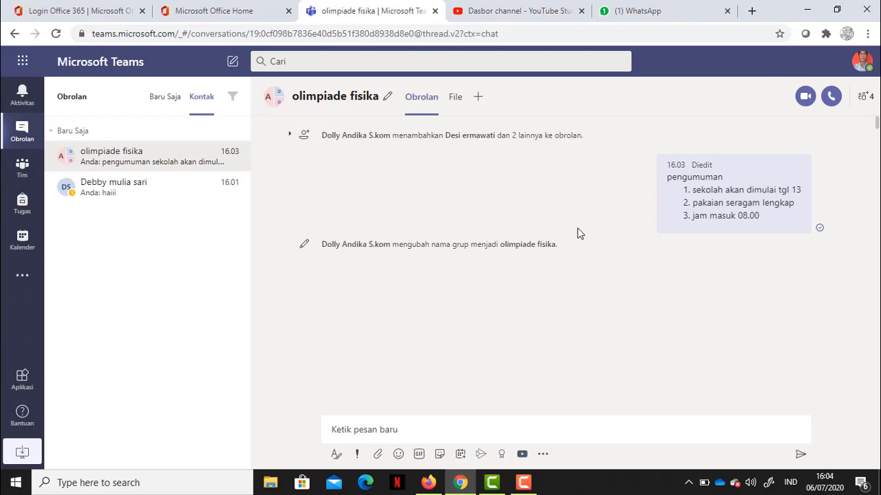
left_click(377, 454)
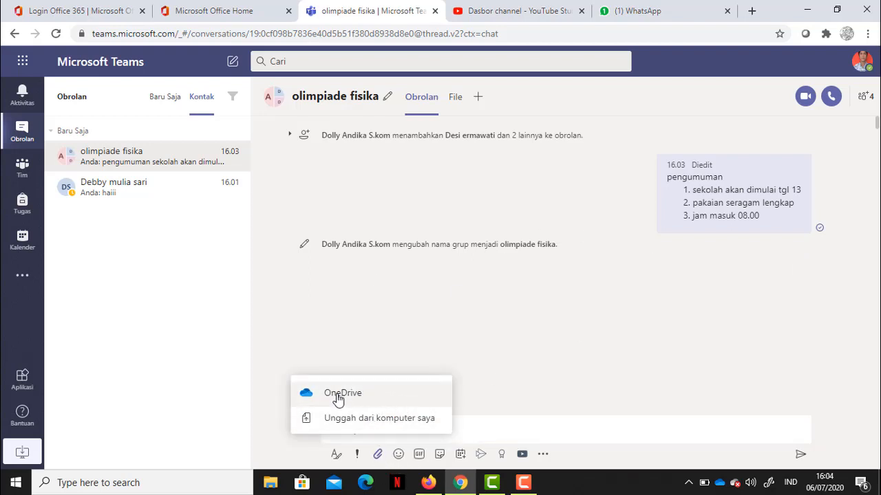
left_click(490, 401)
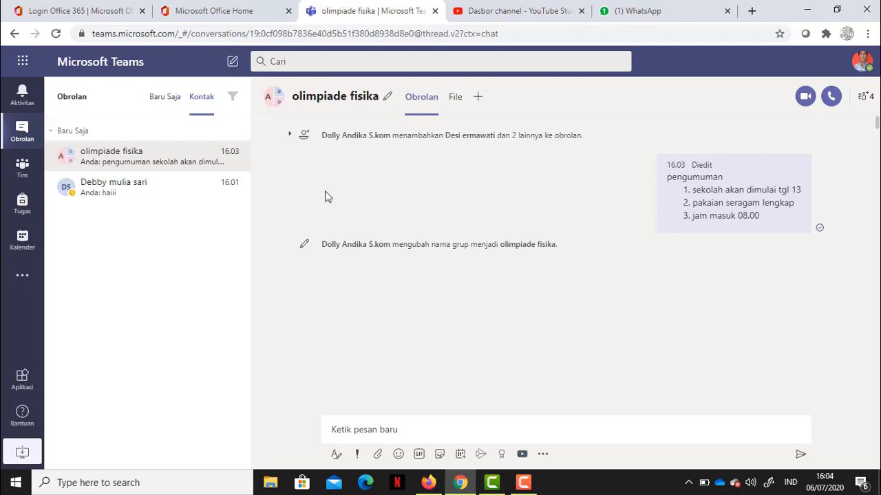
Browse Tim and Semua tim, view the join-or-create team page, then open Tugas
left_click(24, 170)
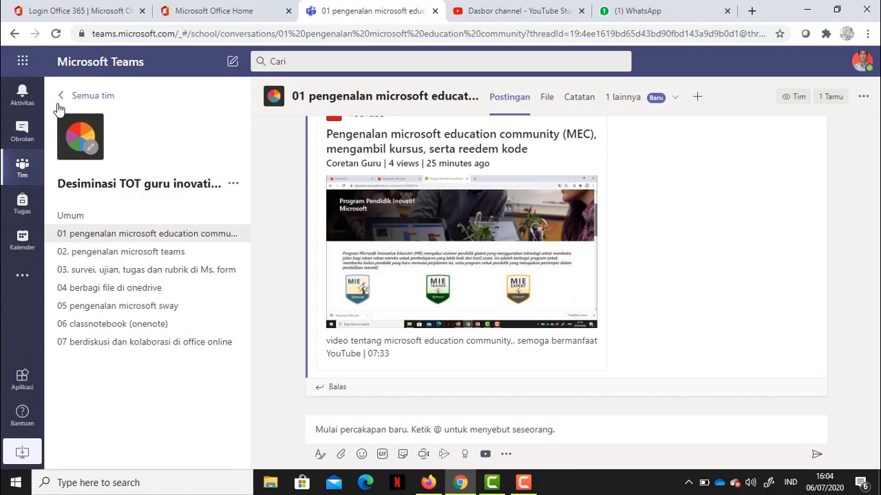
left_click(60, 96)
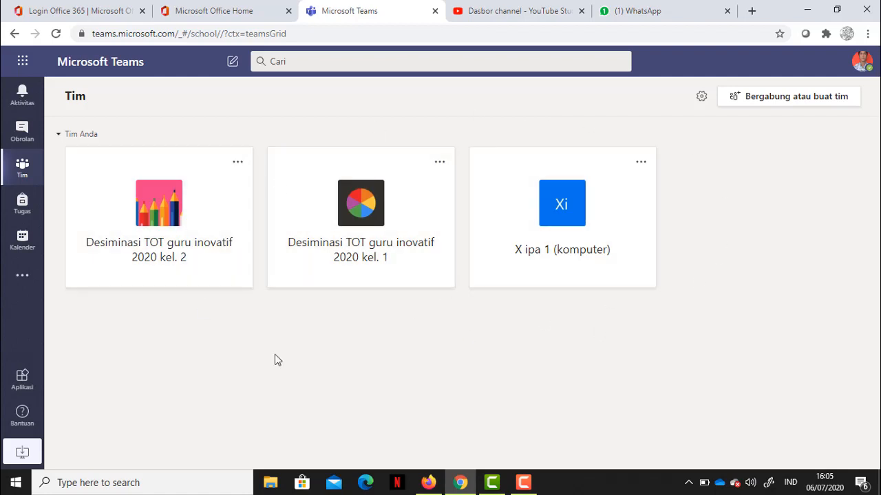
left_click(779, 99)
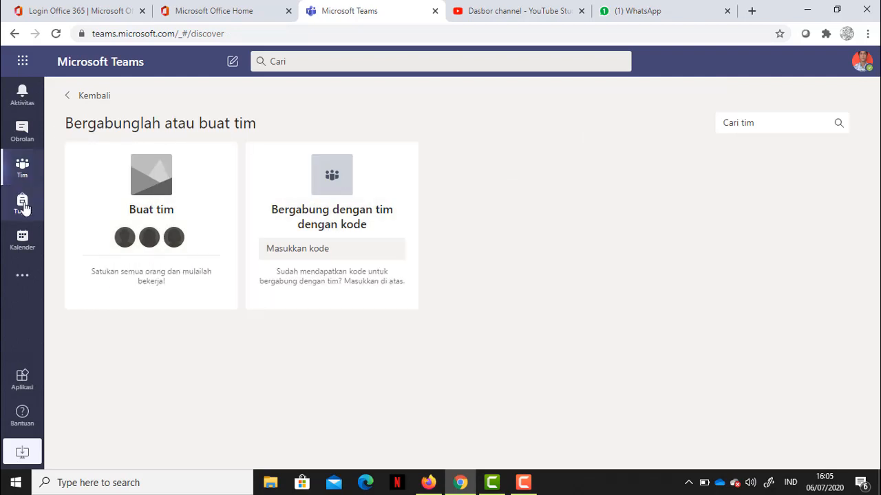
left_click(24, 206)
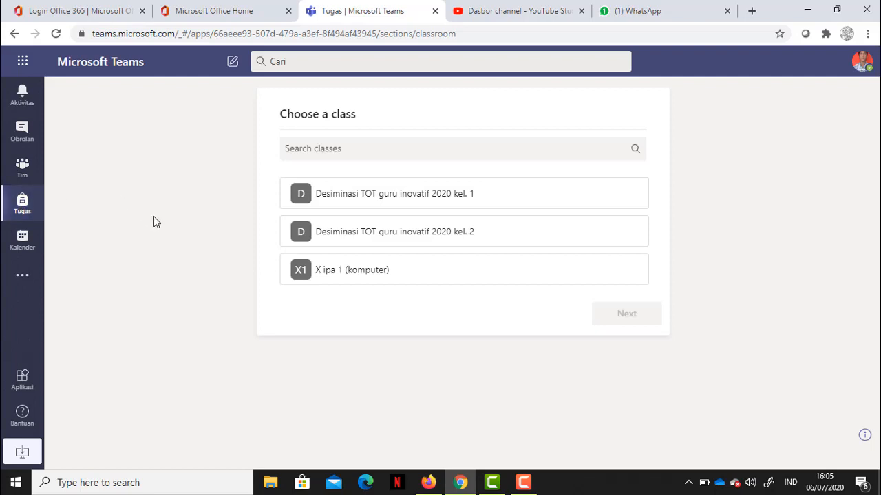
Start Assignments for the X ipa 1 (komputer) class
left_click(355, 272)
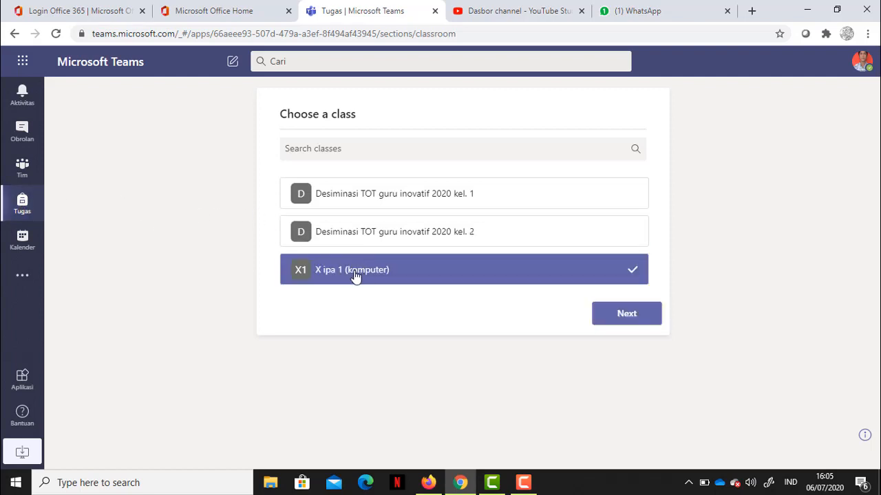
left_click(626, 321)
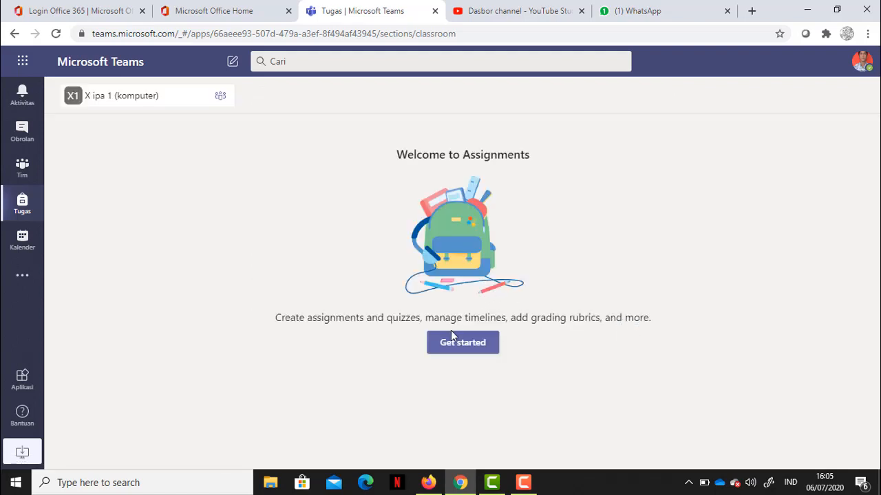
left_click(455, 344)
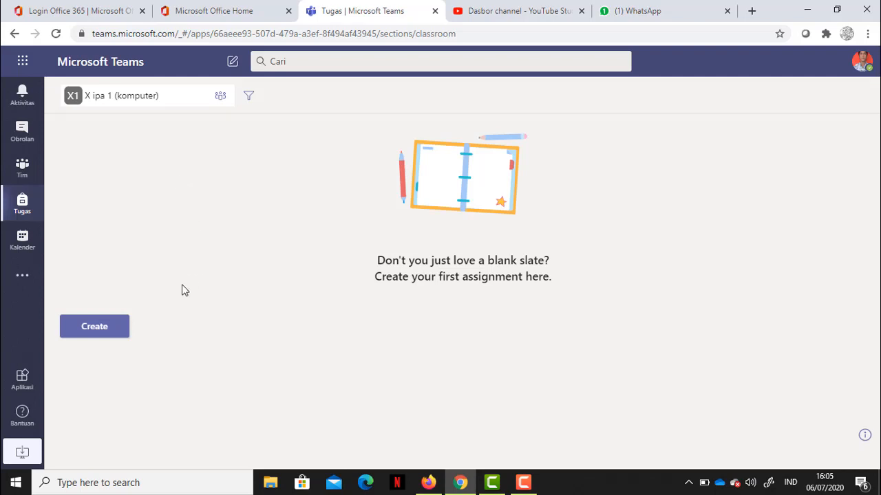
Preview the Assignments Create options, then switch to the Calendar's work-week view
left_click(92, 328)
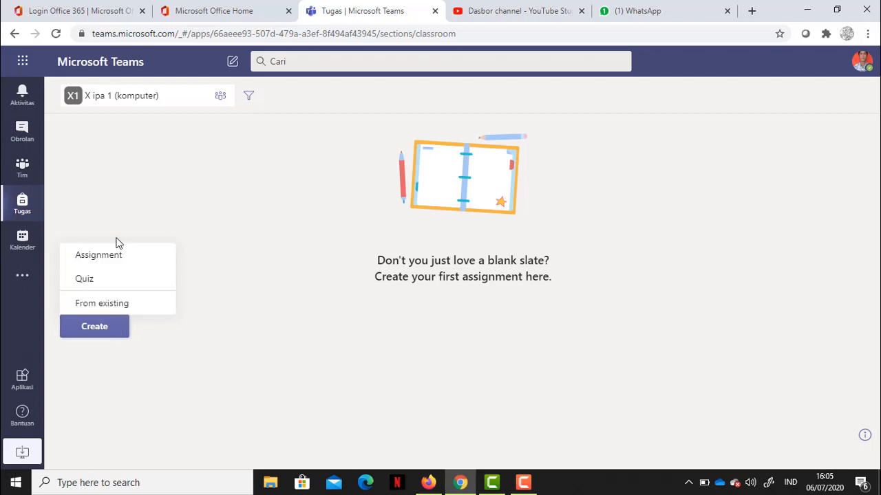
left_click(148, 216)
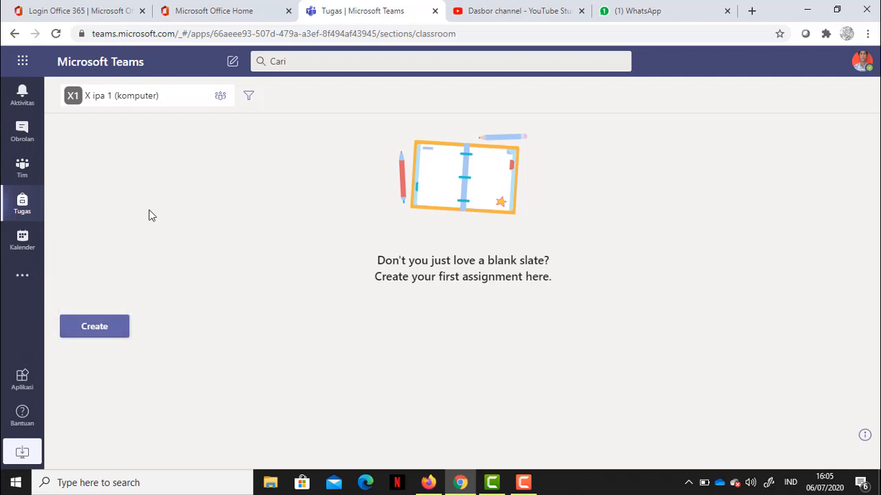
left_click(23, 249)
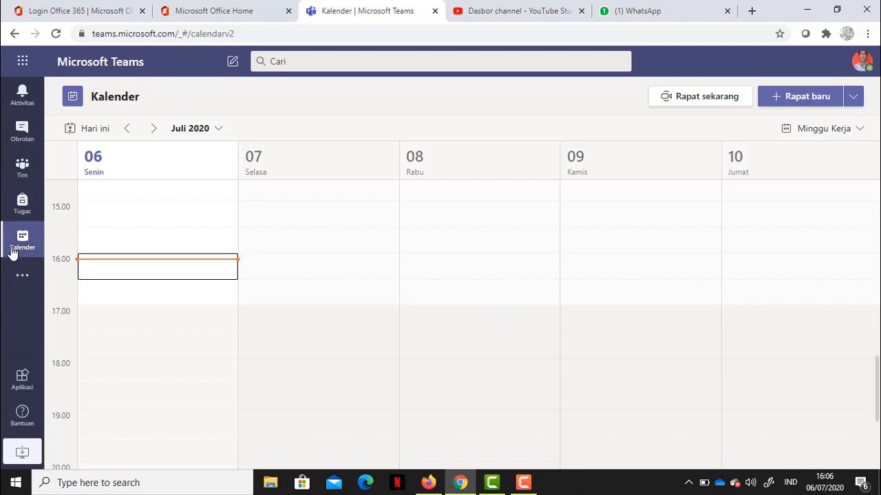
Search the additional apps list for Kahoot, then clear the search
left_click(22, 277)
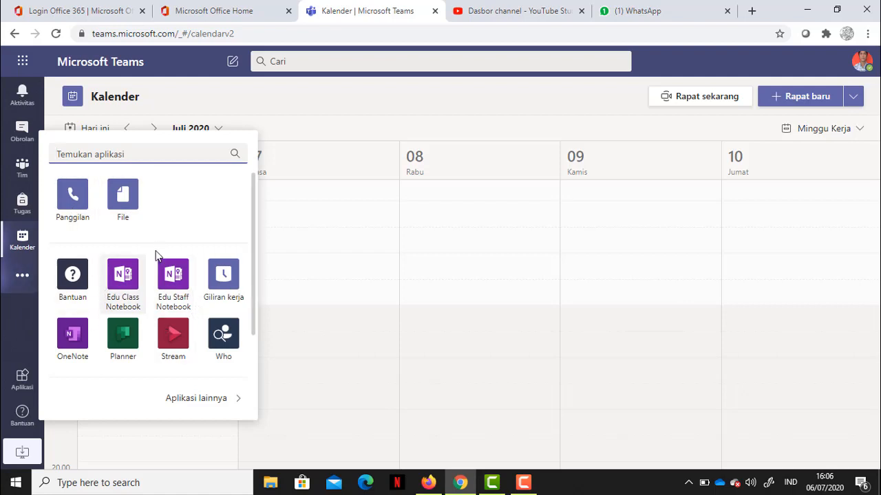
left_click_drag(252, 265, 258, 330)
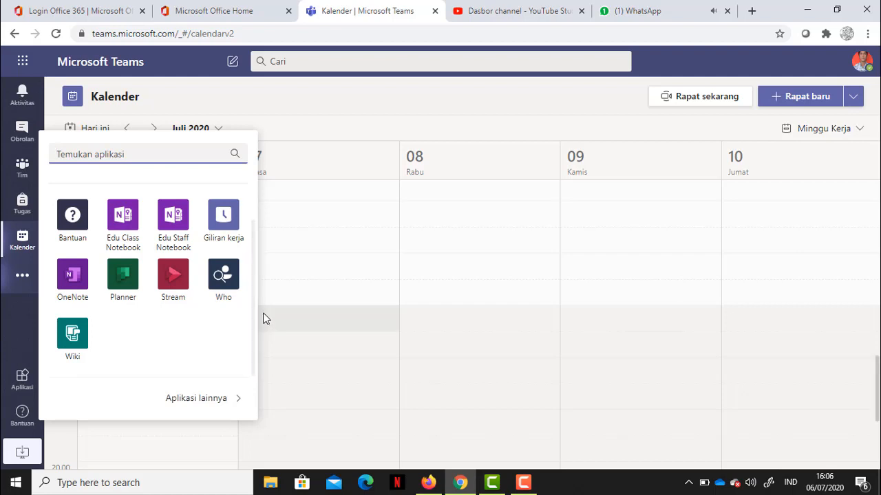
left_click_drag(255, 315, 251, 269)
left_click(129, 155)
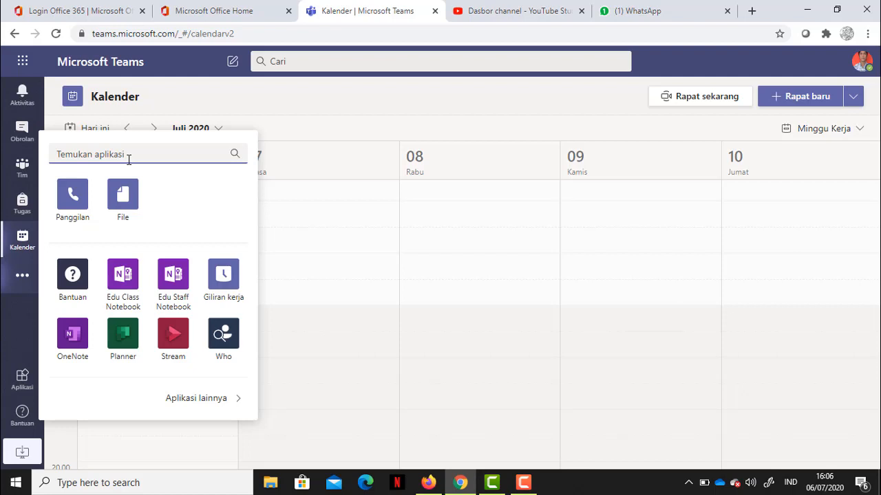
type("kahoott")
key("BackSpace")
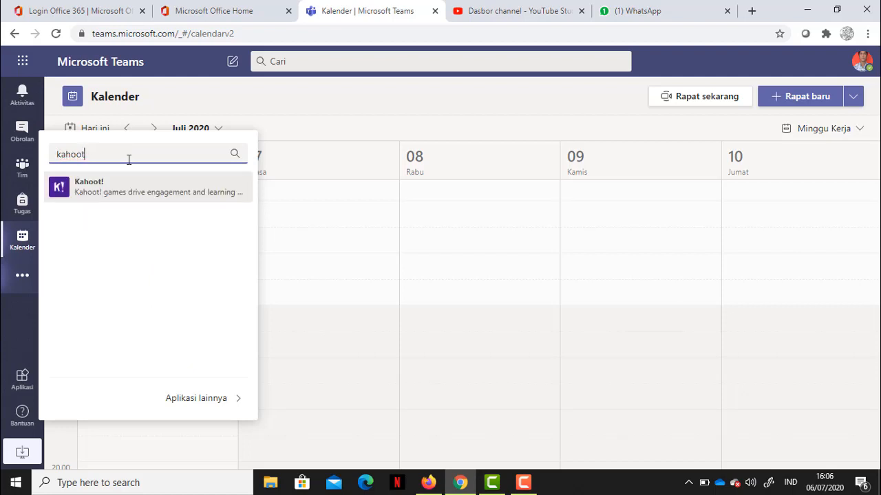
key("BackSpace")
key("BackSpace")
key("BackSpace")
key("BackSpace")
key("BackSpace")
key("BackSpace")
Try a 'quizzi' app search, close the apps list, and go to the Apps store
type("quizzi")
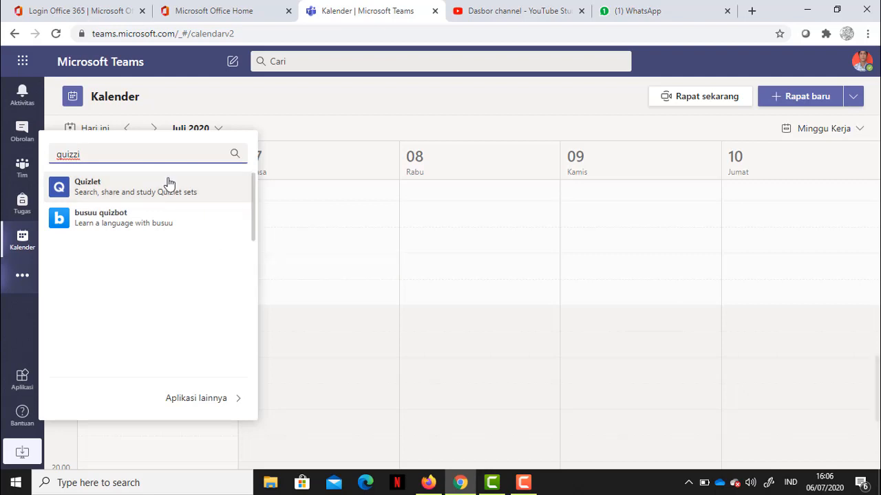
key("BackSpace")
key("BackSpace")
key("BackSpace")
key("BackSpace")
key("BackSpace")
key("BackSpace")
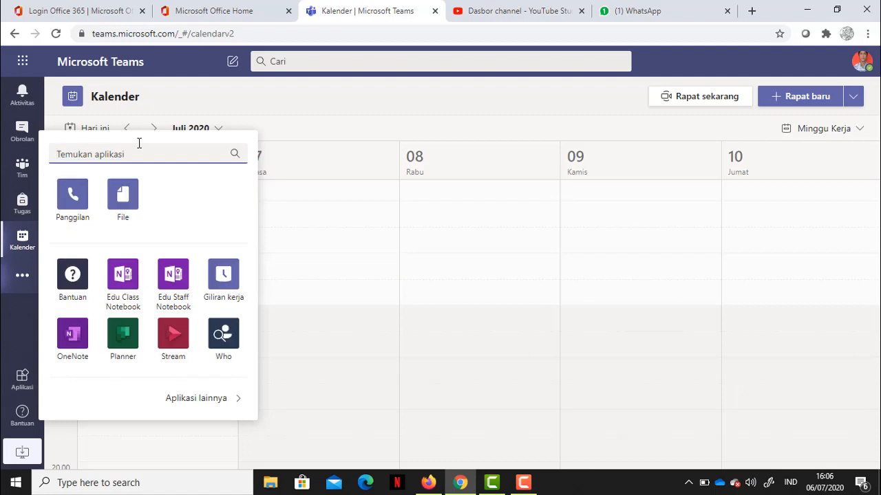
left_click(19, 331)
left_click(22, 389)
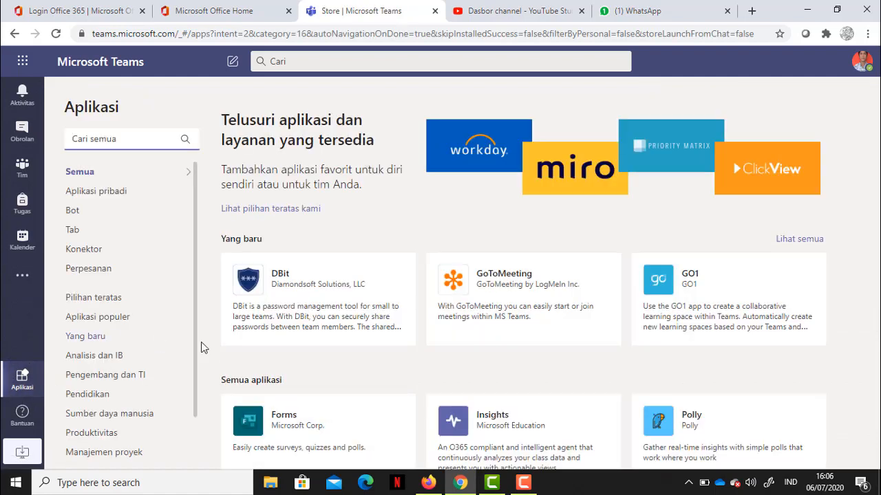
Open the Activity feed's latest item to show the day-one attendance announcement post
mouse_move(831, 147)
left_mouse_down()
mouse_move(870, 366)
mouse_move(845, 314)
mouse_move(832, 440)
mouse_move(844, 137)
left_mouse_up()
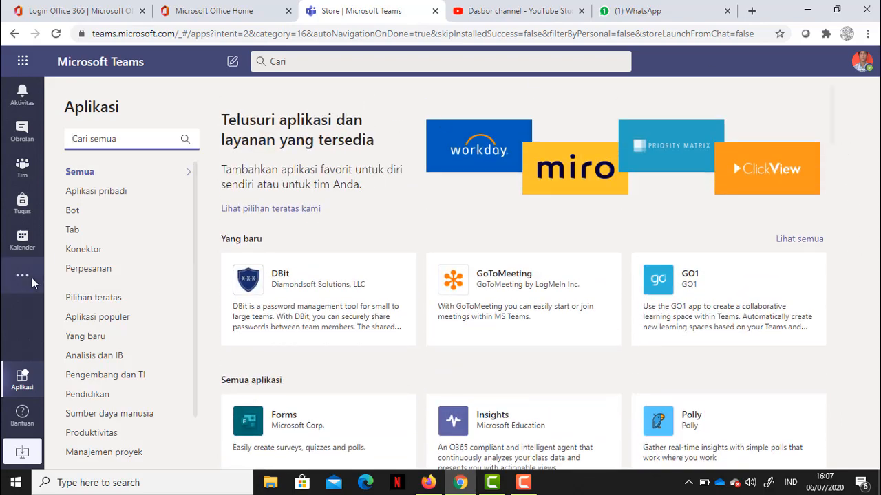
left_click(20, 454)
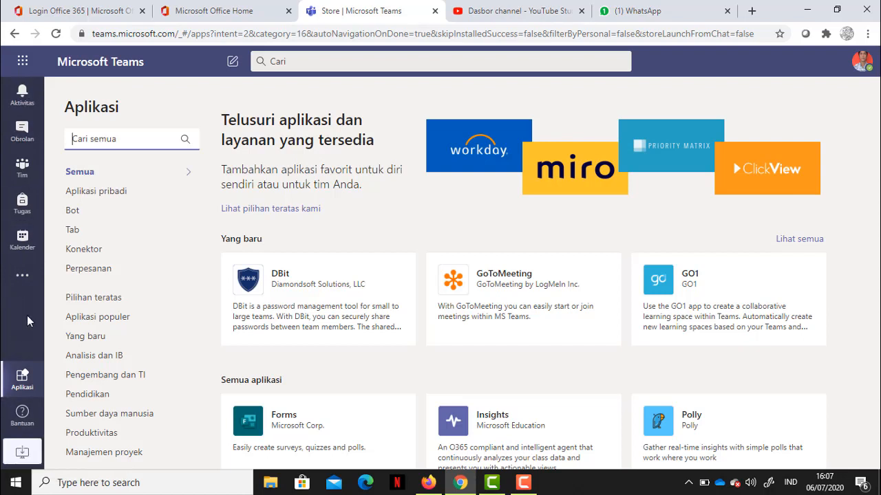
left_click(26, 93)
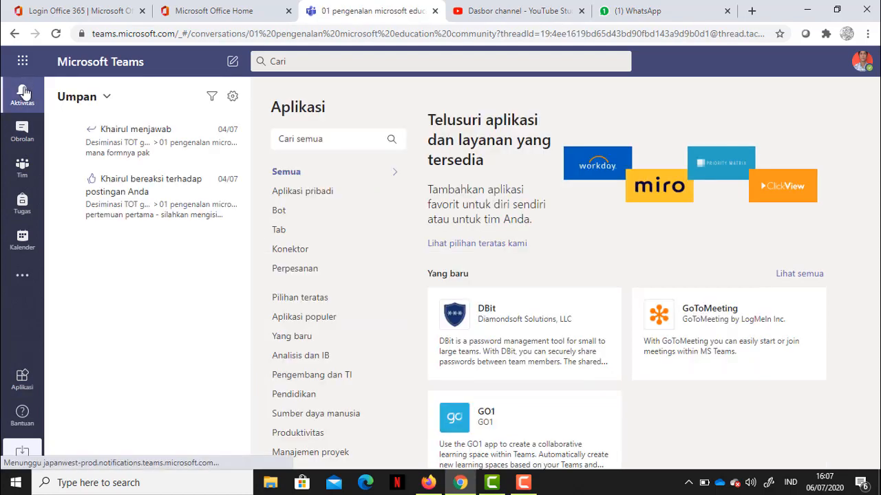
left_click(22, 131)
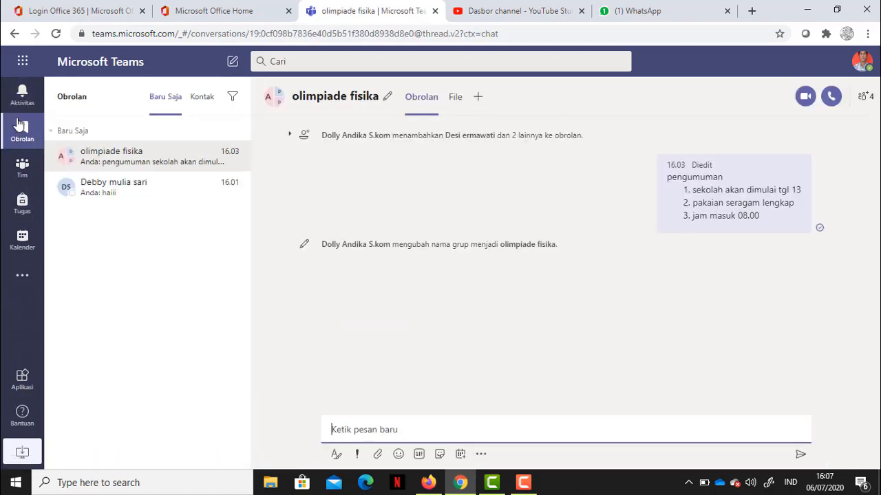
left_click(26, 96)
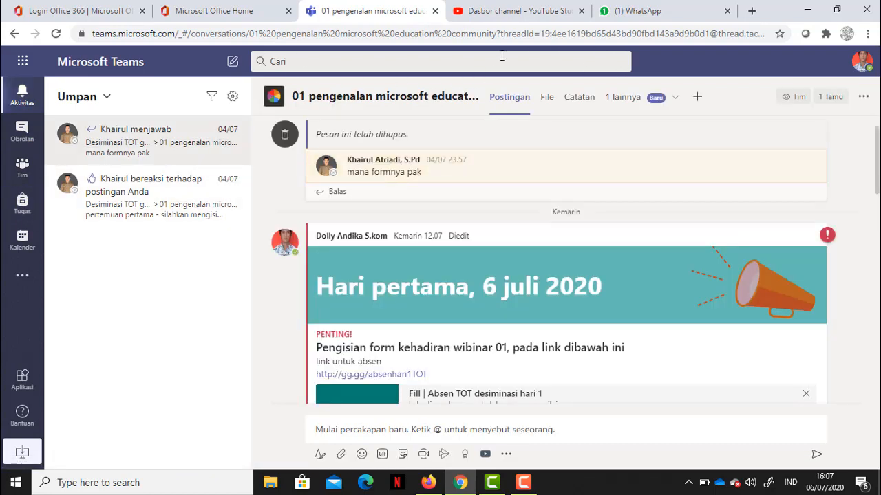
Use the /panggil command from the search box to call a teacher
left_click(399, 59)
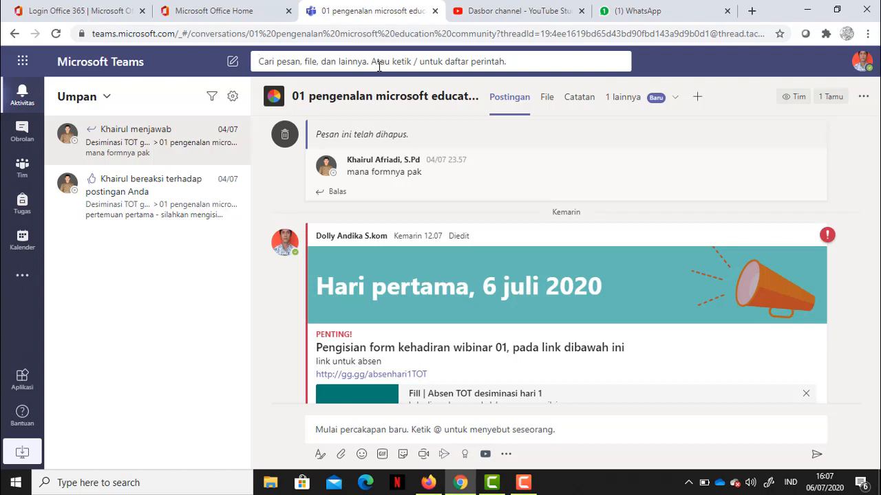
type("/")
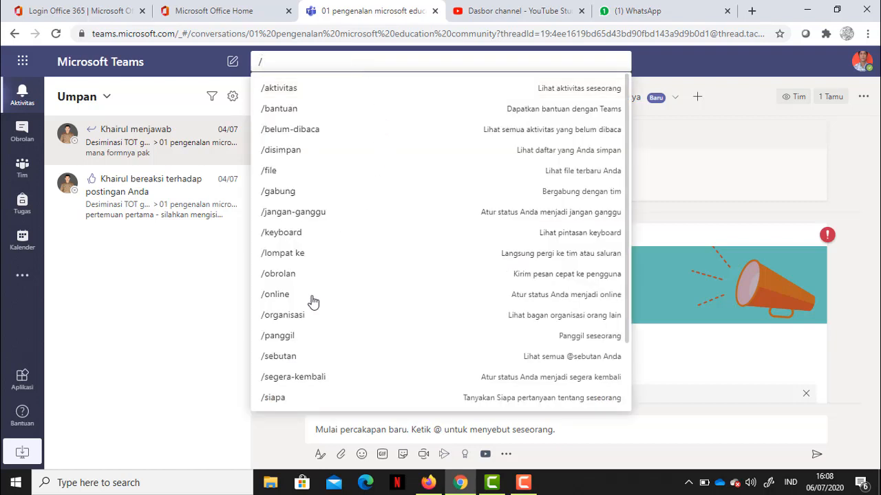
left_click(287, 336)
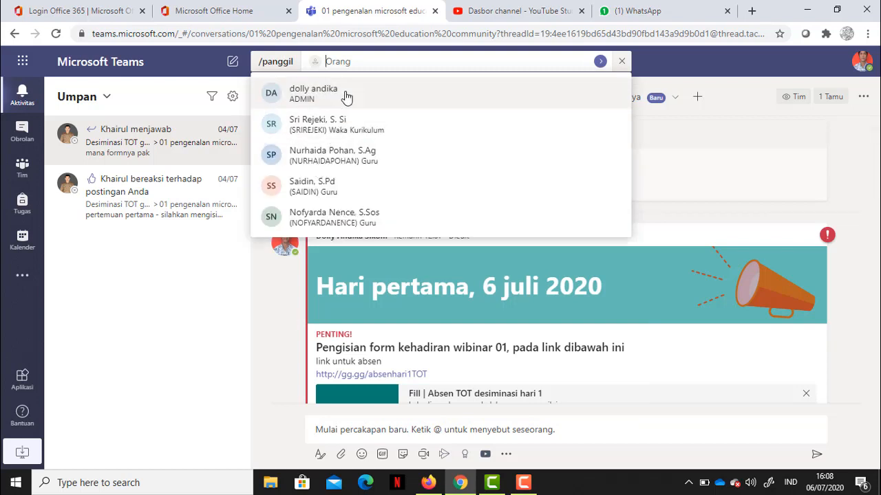
left_click(307, 193)
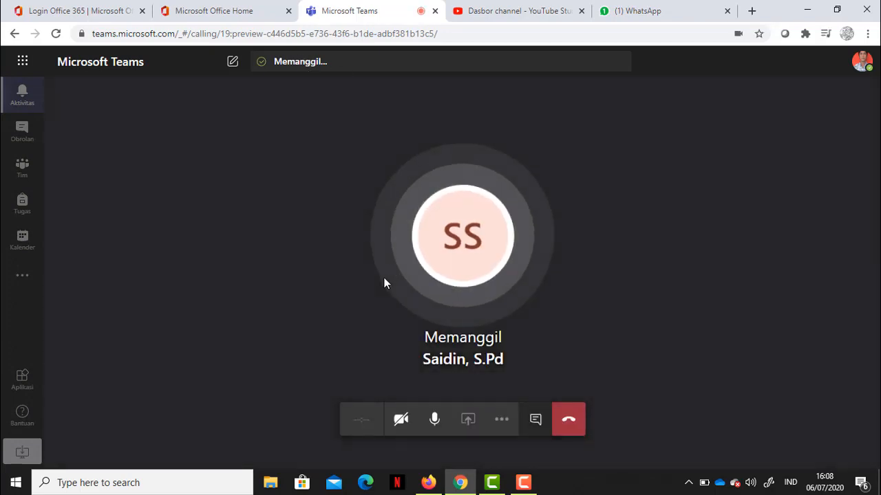
Hang up the teacher call, dismiss the call feedback page, and return to Assignments
left_click(568, 421)
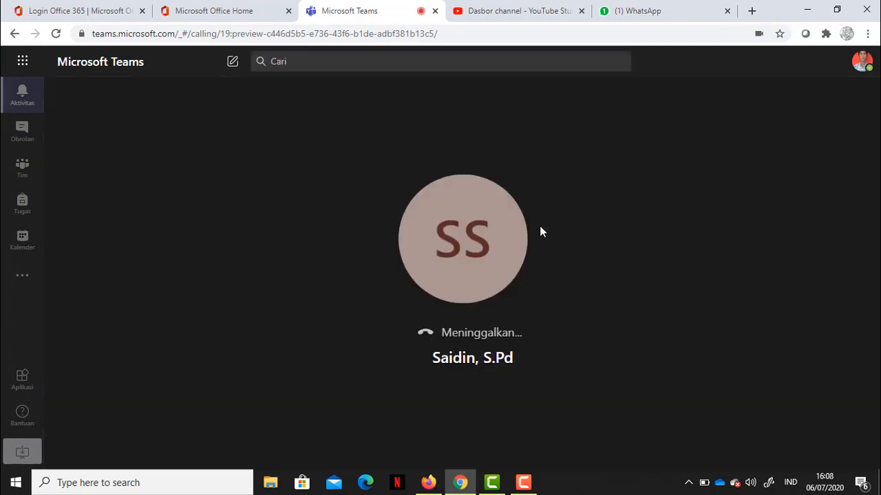
left_click(415, 381)
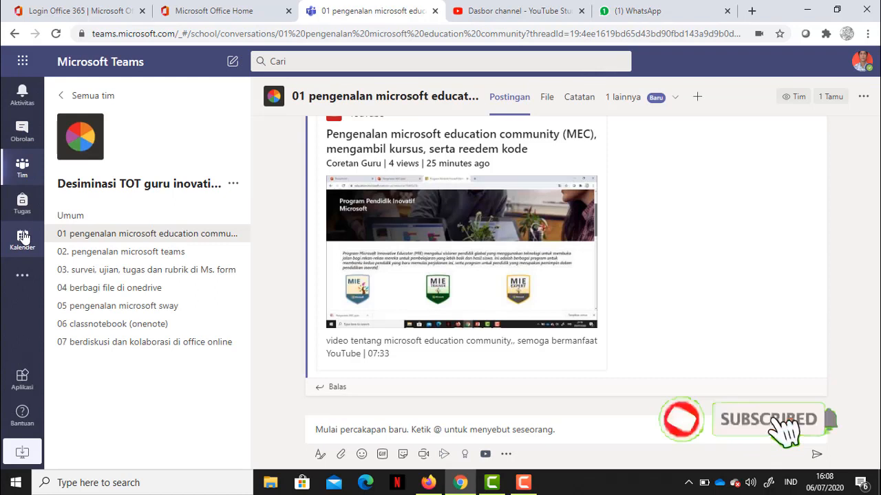
left_click(23, 238)
left_click(22, 202)
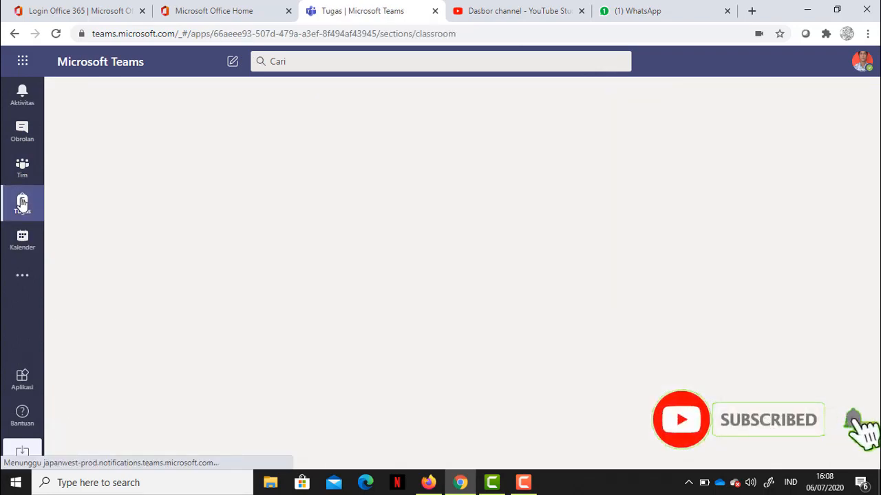